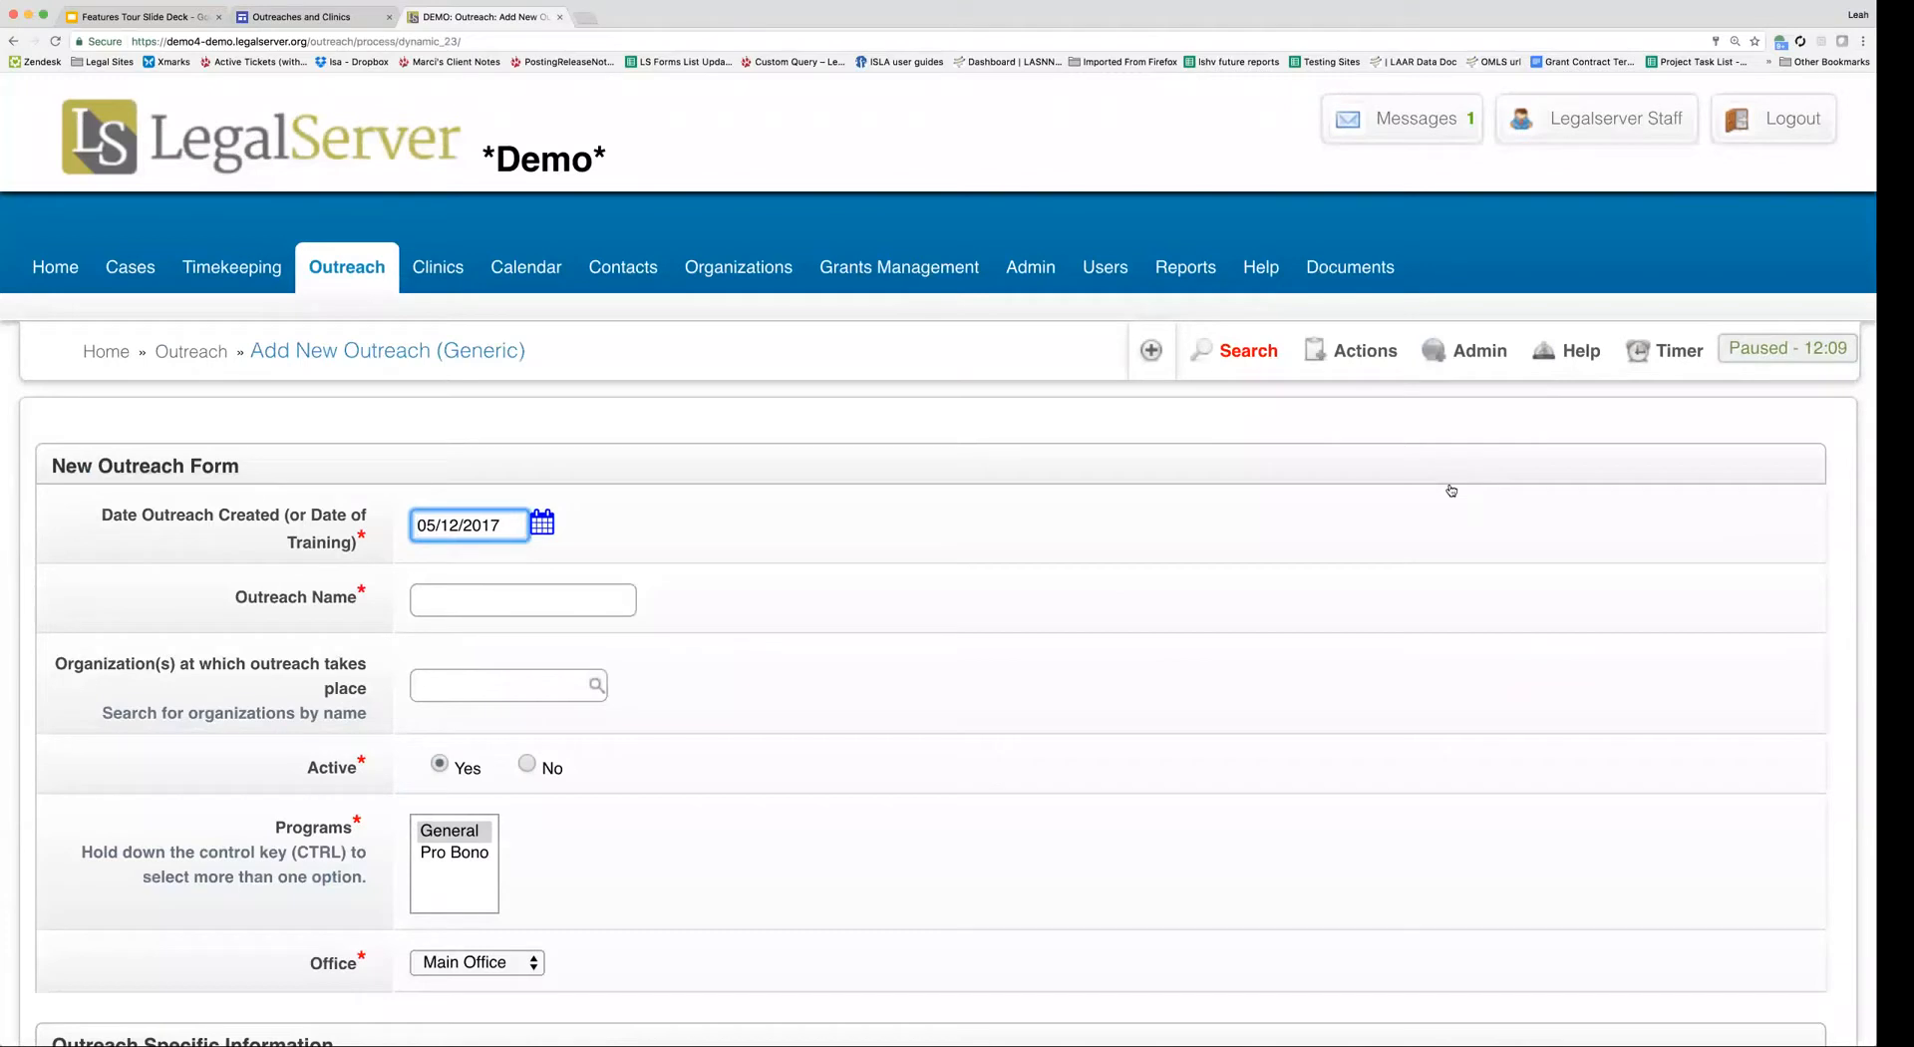
- Name the new outreach "Outreach- May Webinar" on the New Outreach Form
left_click(915, 467)
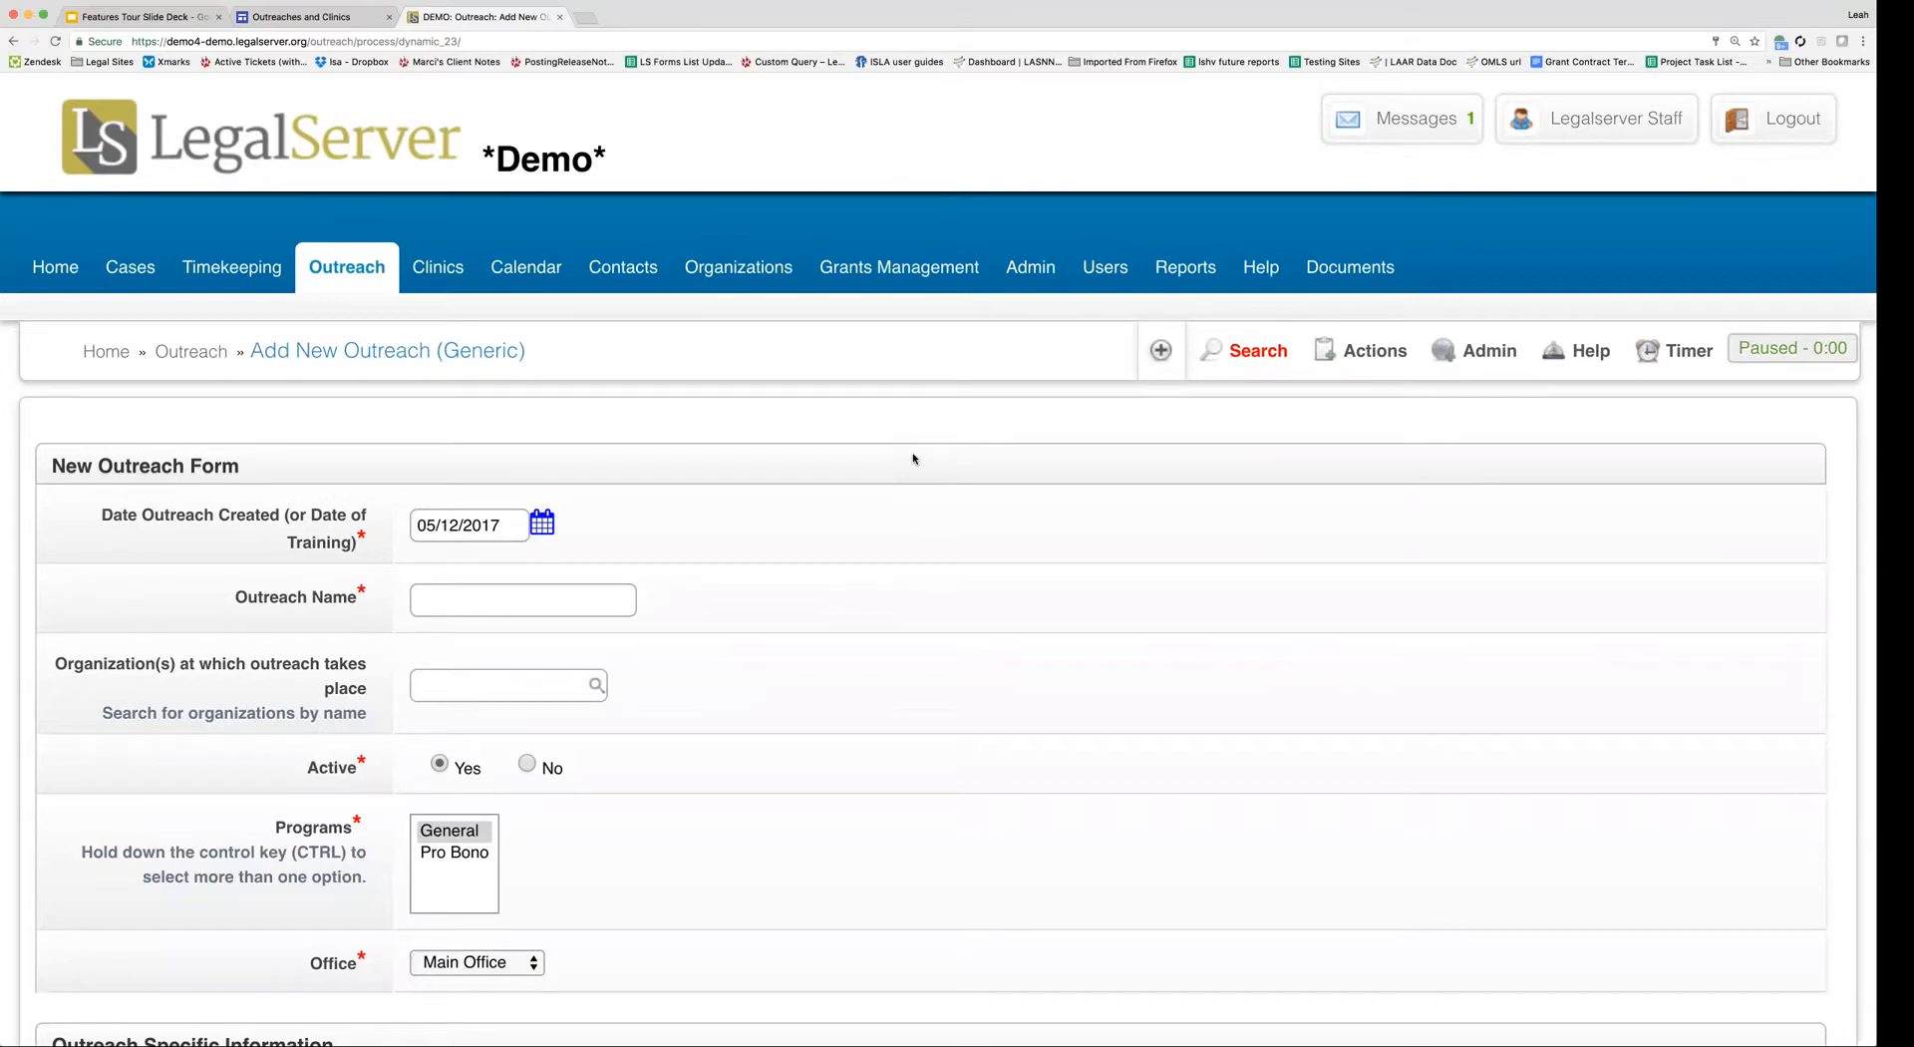
scroll(903, 449, "down", 3)
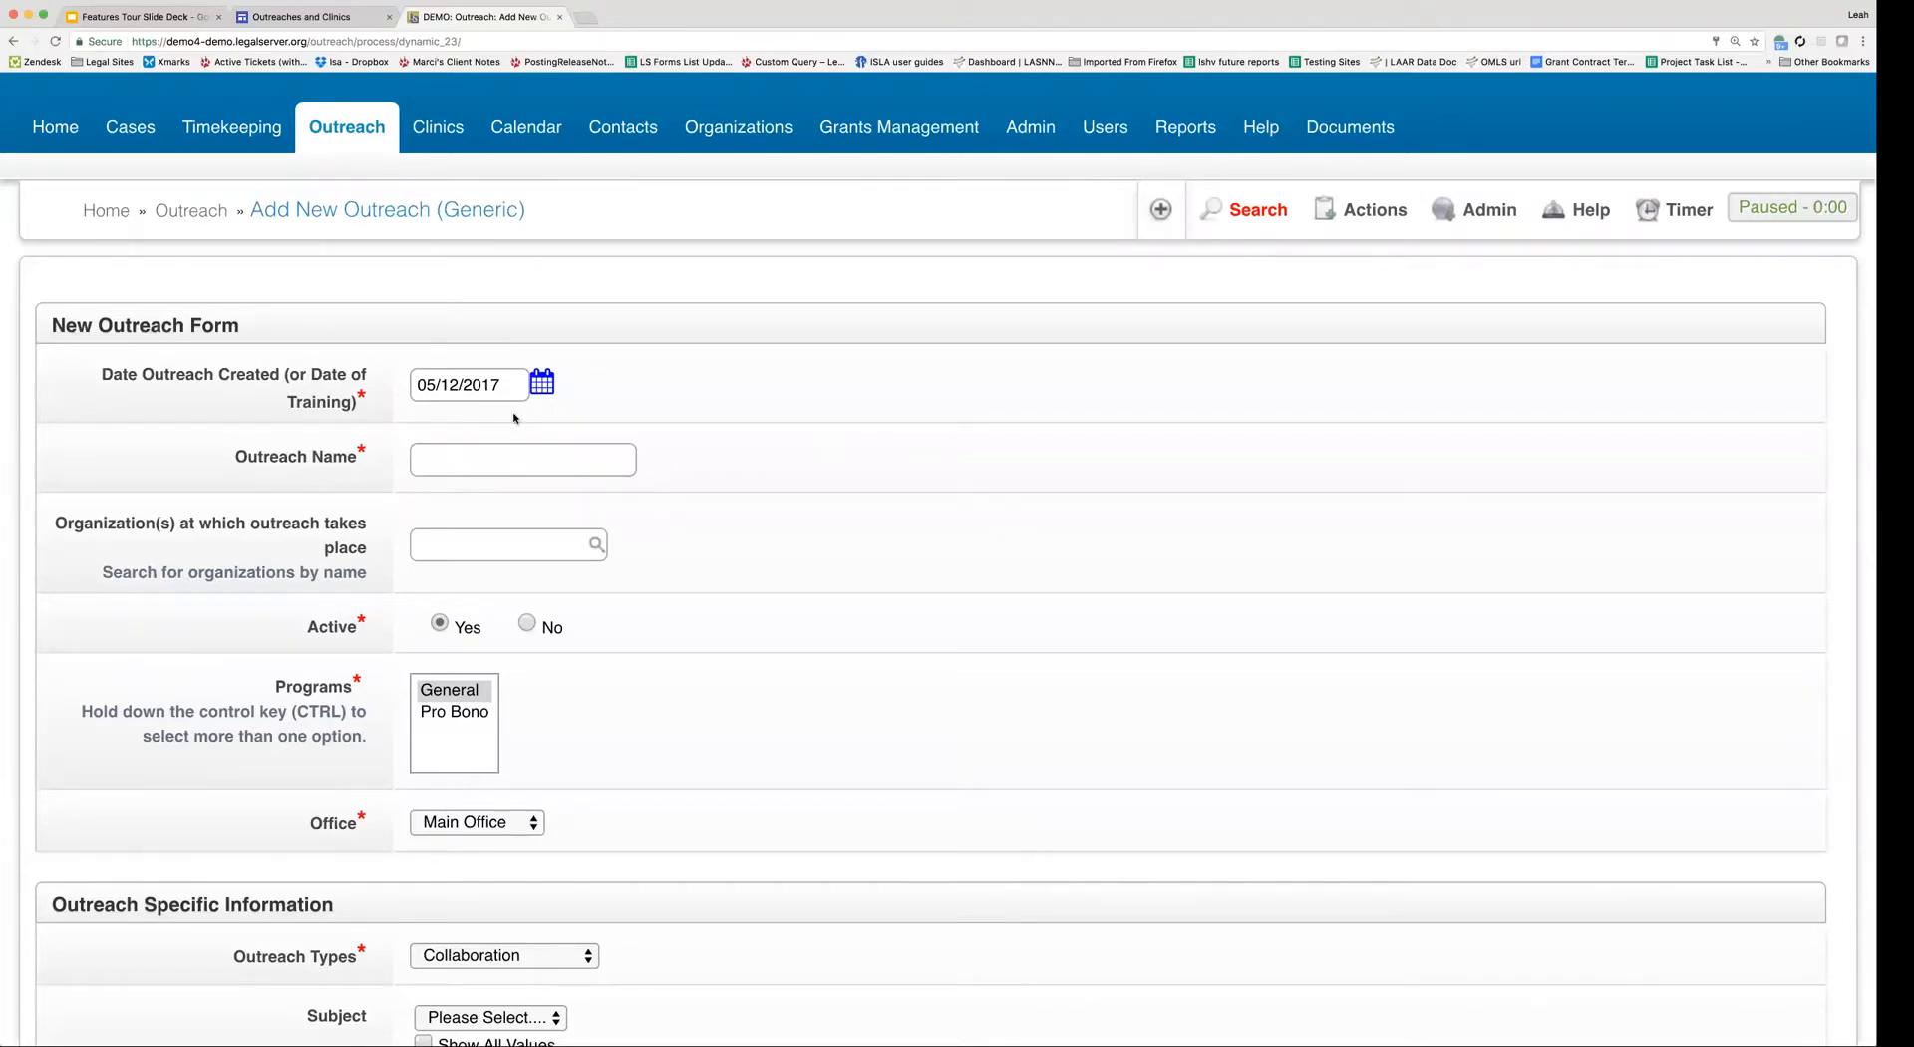
left_click(546, 393)
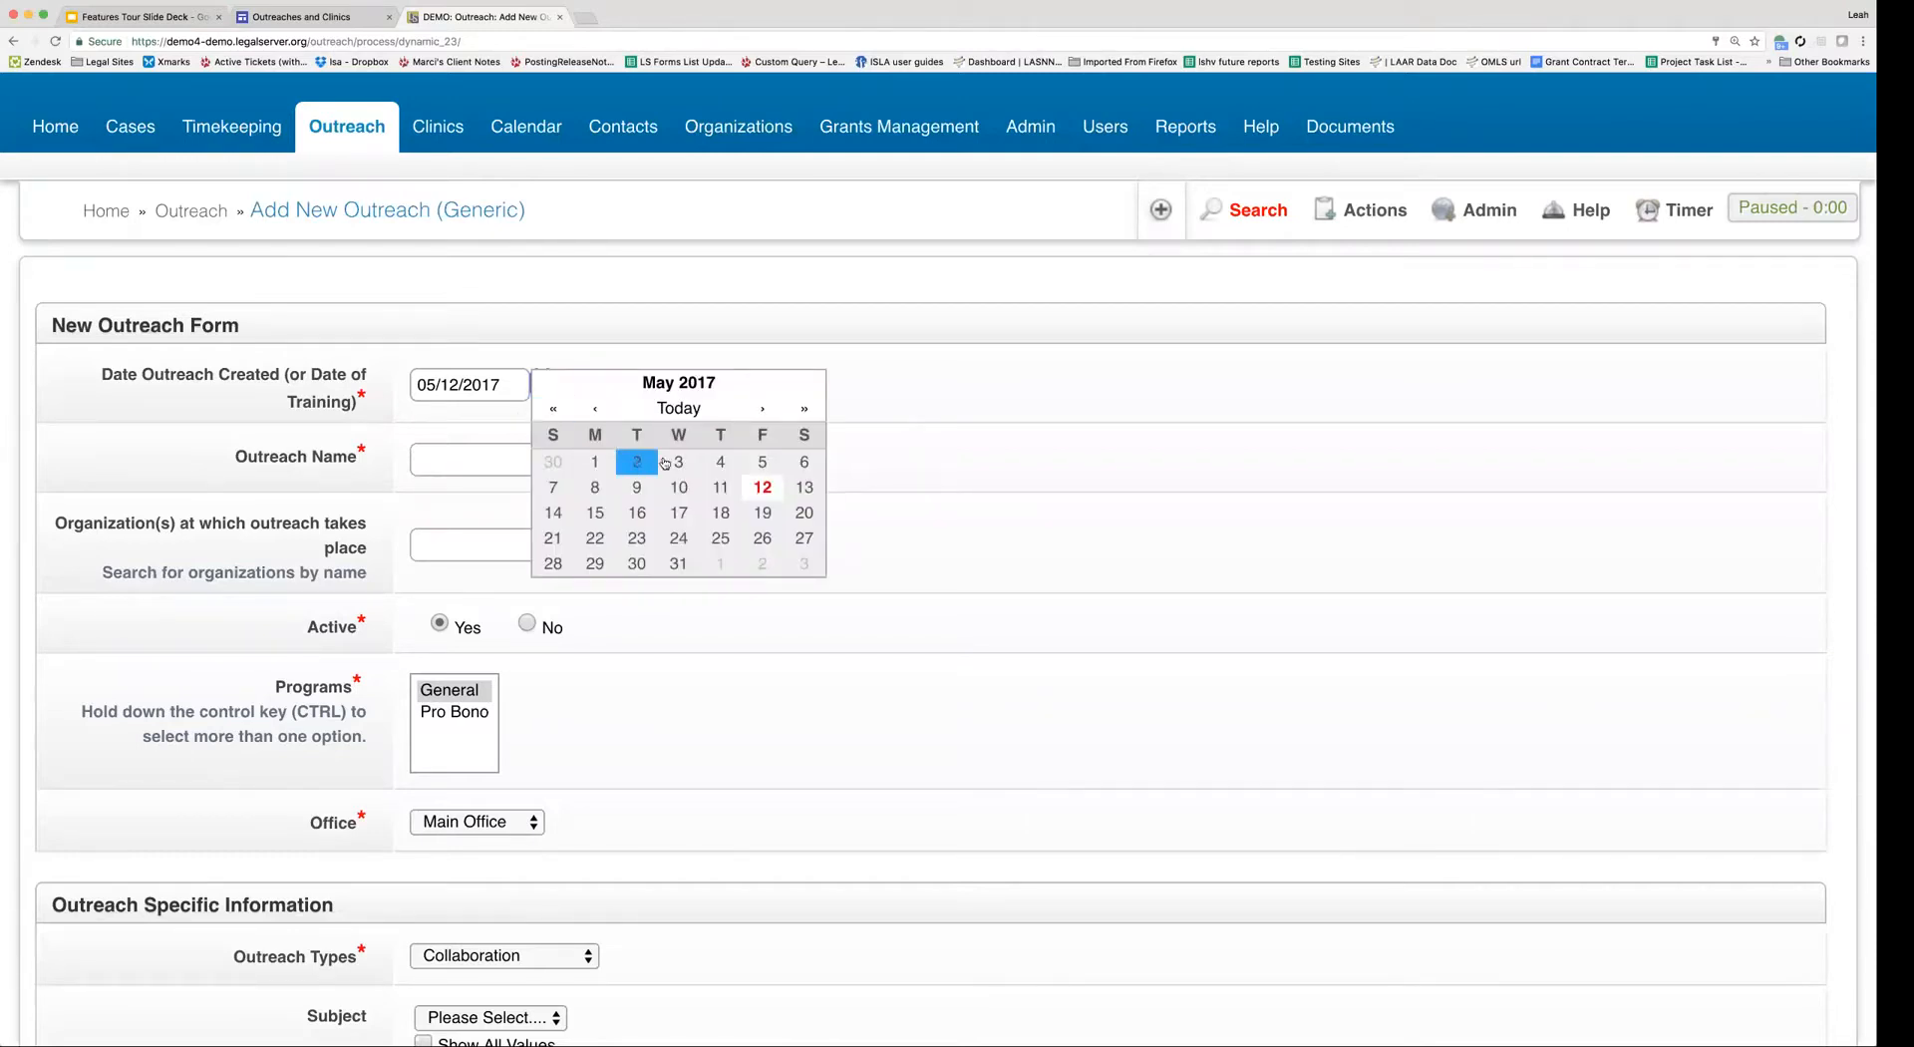
left_click(1106, 513)
left_click(546, 456)
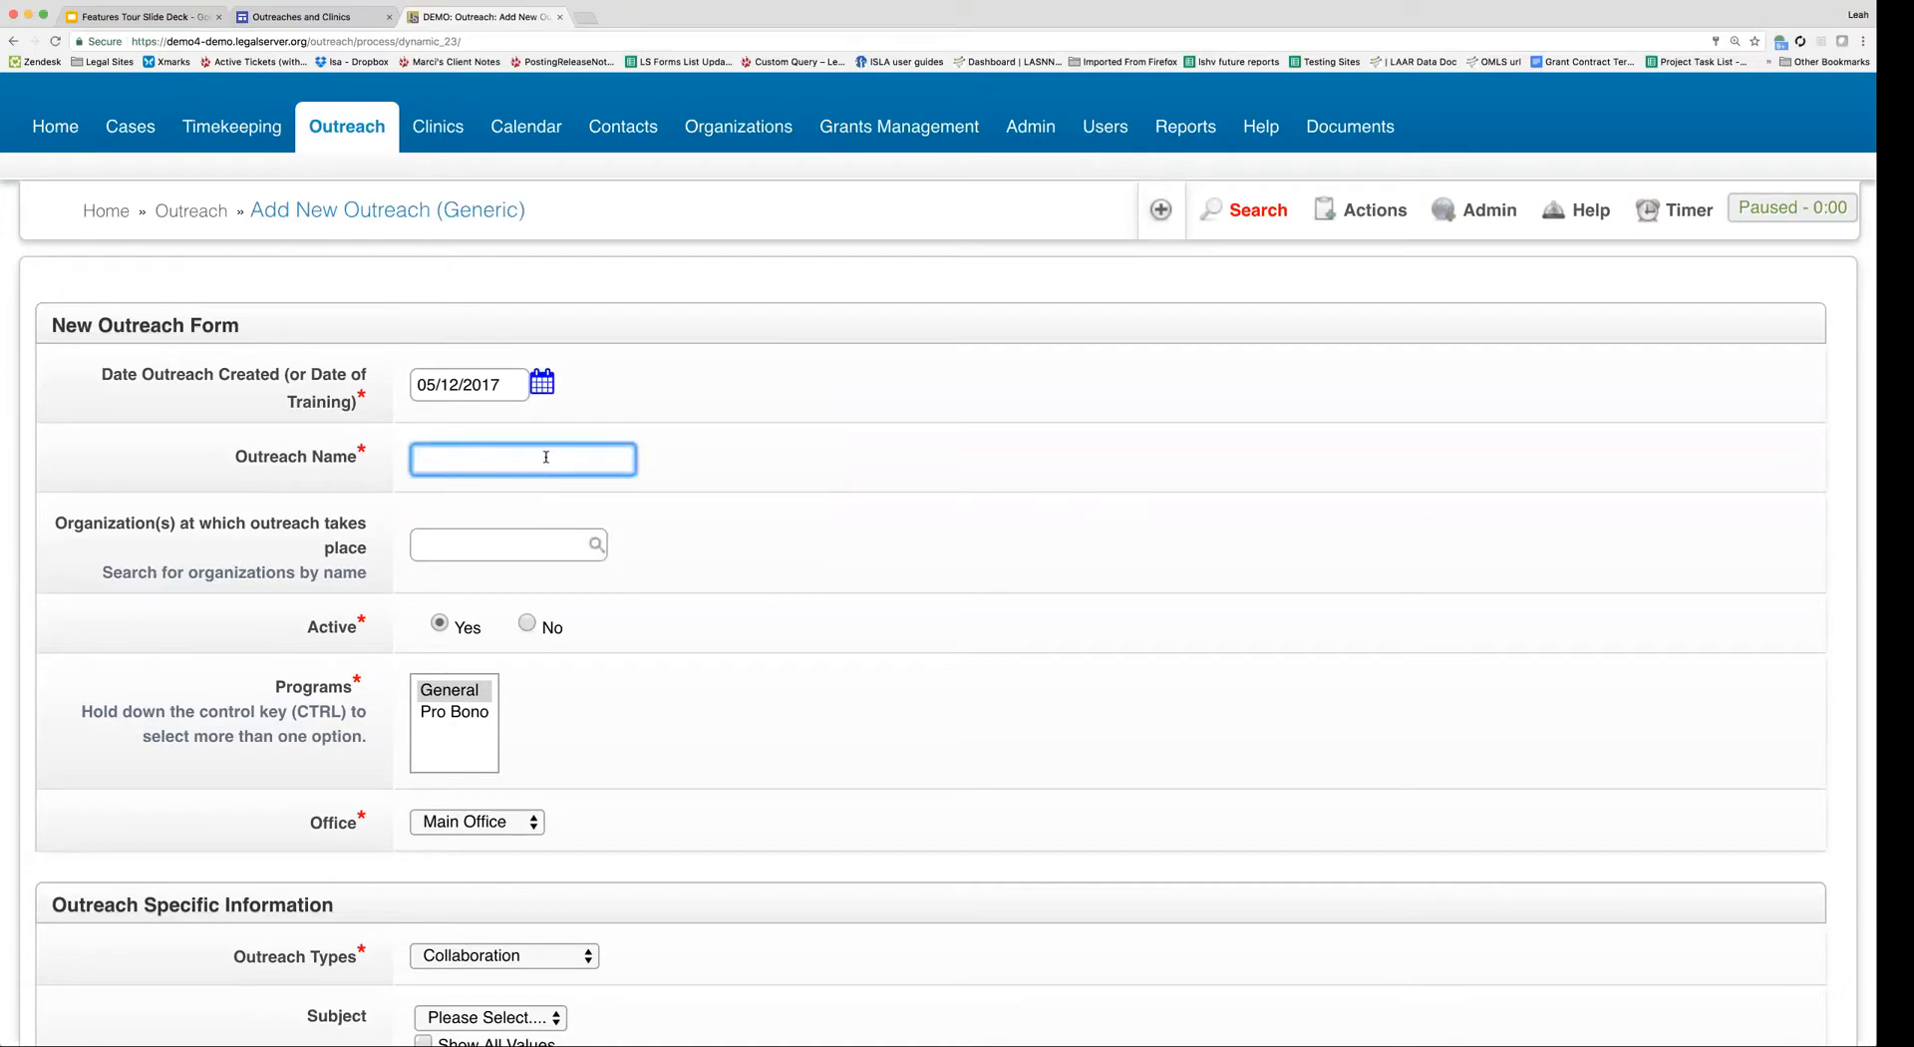
type("Outreac h- May Webinar")
- Search organizations for "abc" and add ABC Referrals Example Organization as where the outreach takes place
scroll(687, 590, "down", 2)
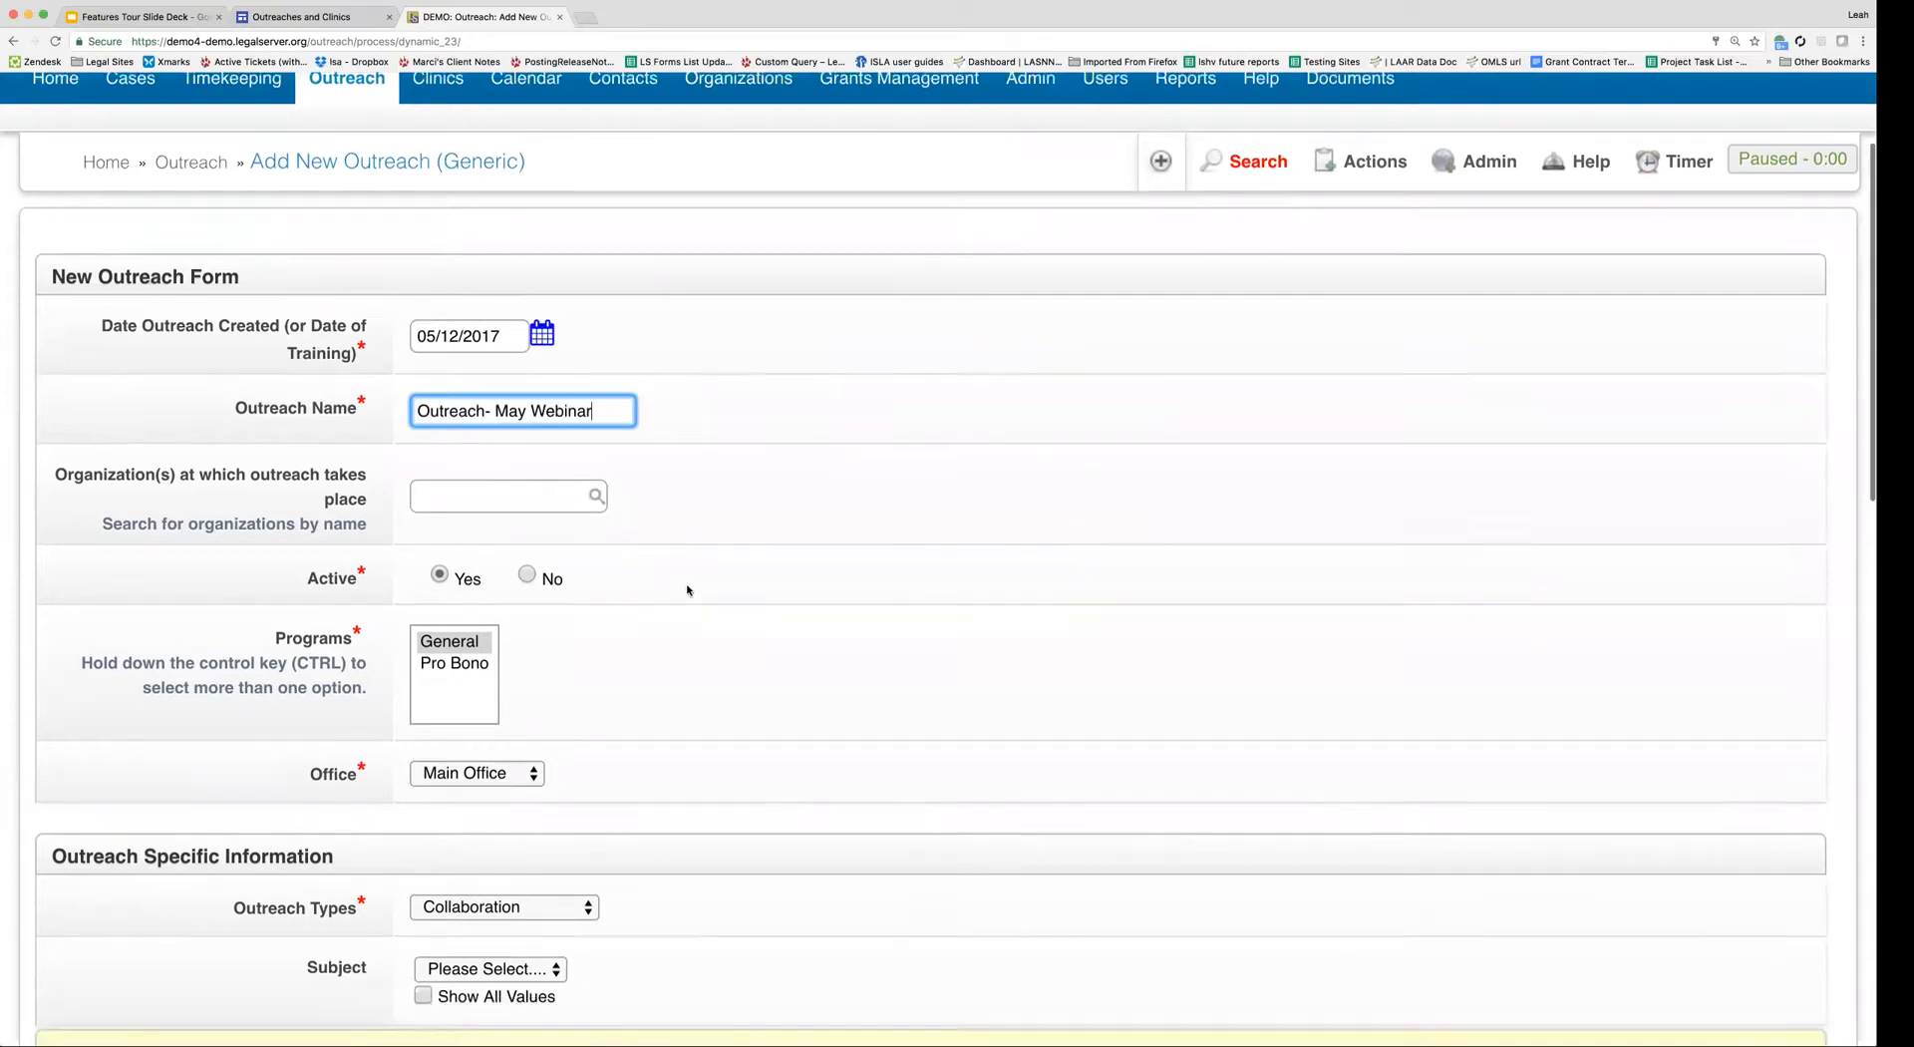
left_click(497, 436)
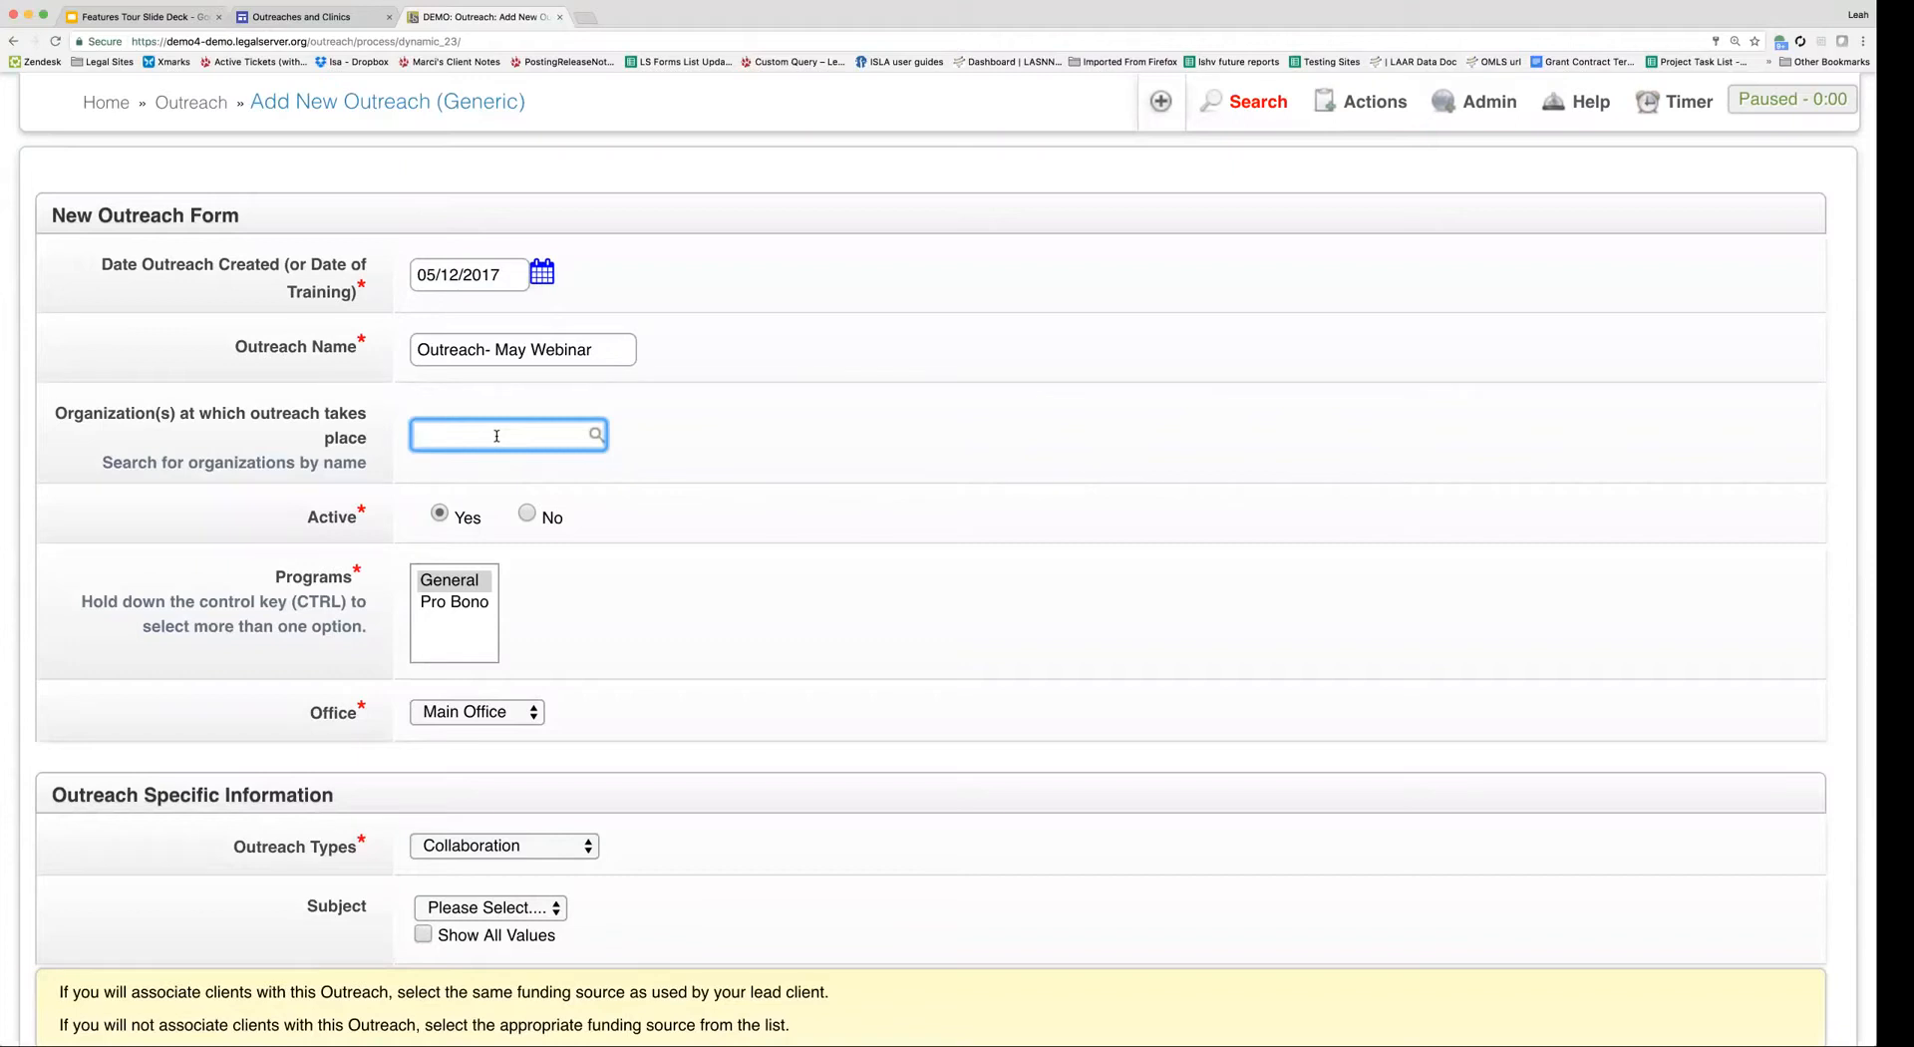
type("abc")
left_click(546, 479)
left_click(826, 470)
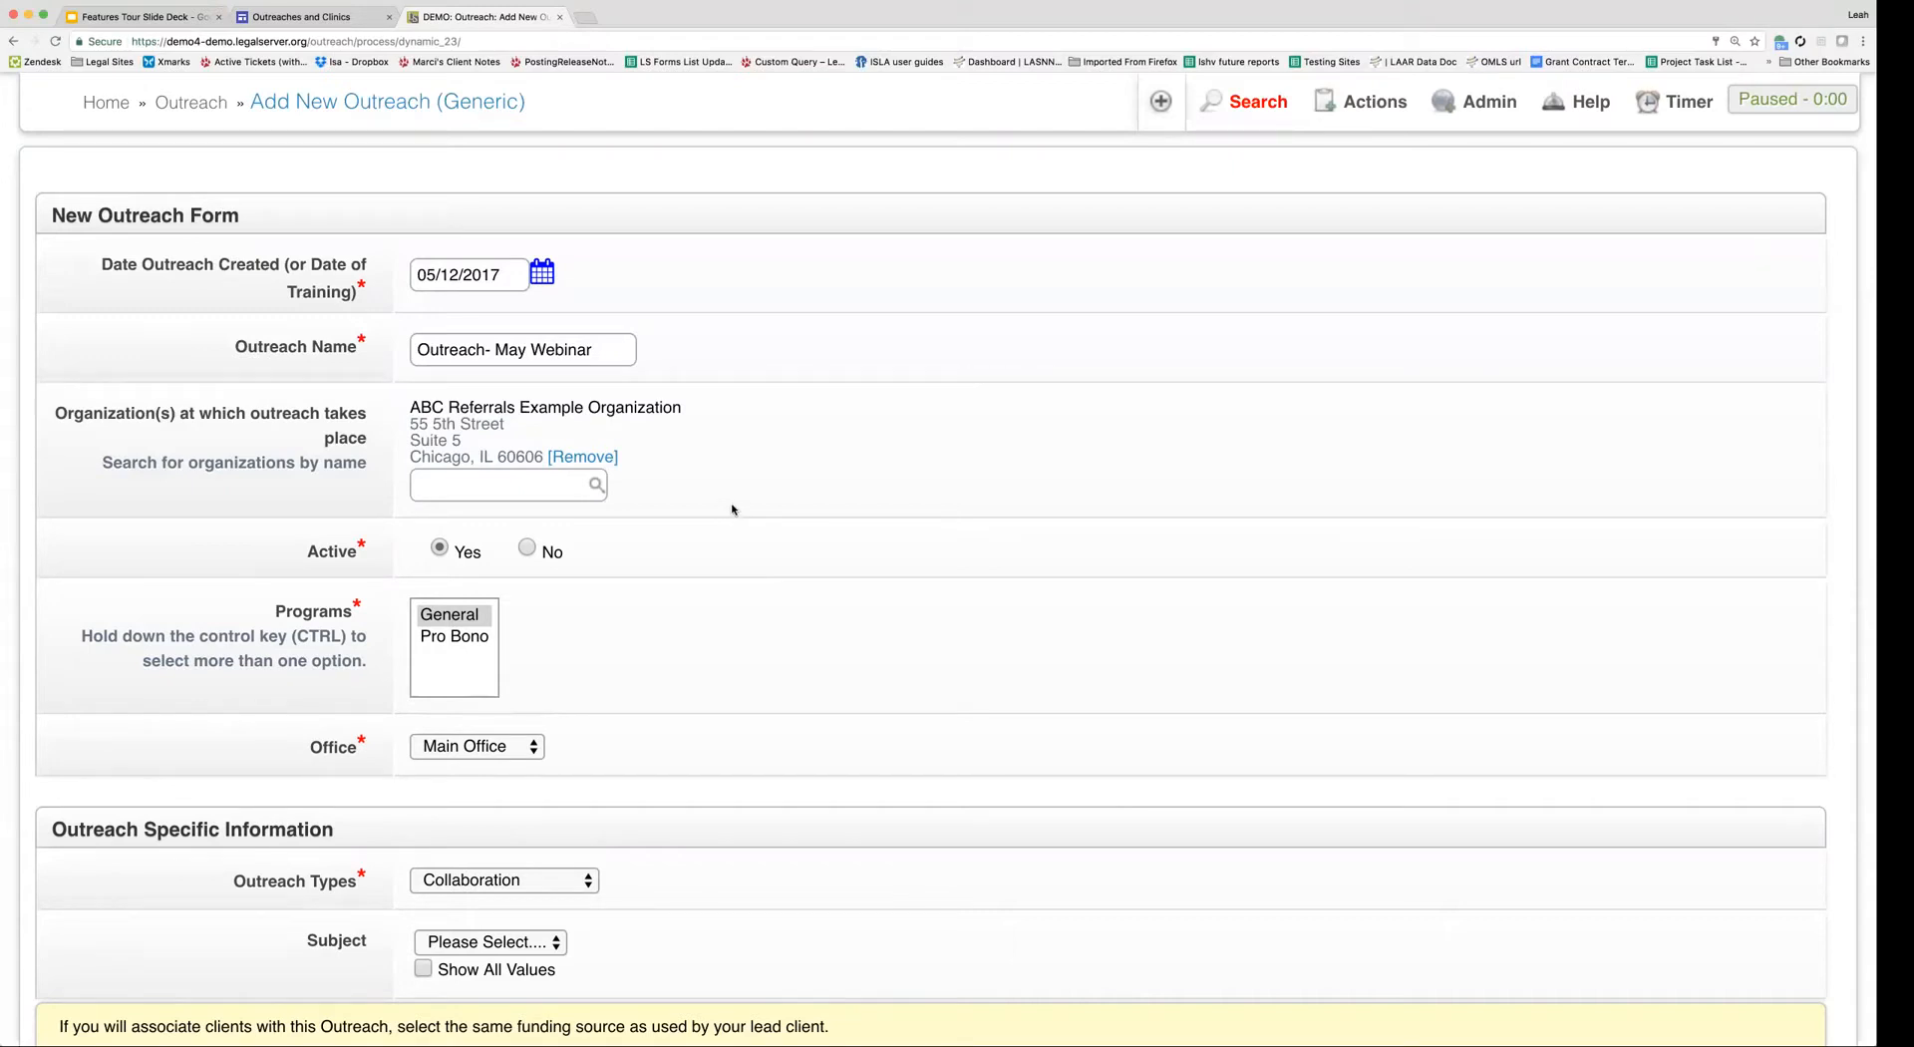
- Set the outreach type to Training in the Outreach Specific Information section
scroll(732, 510, "down", 2)
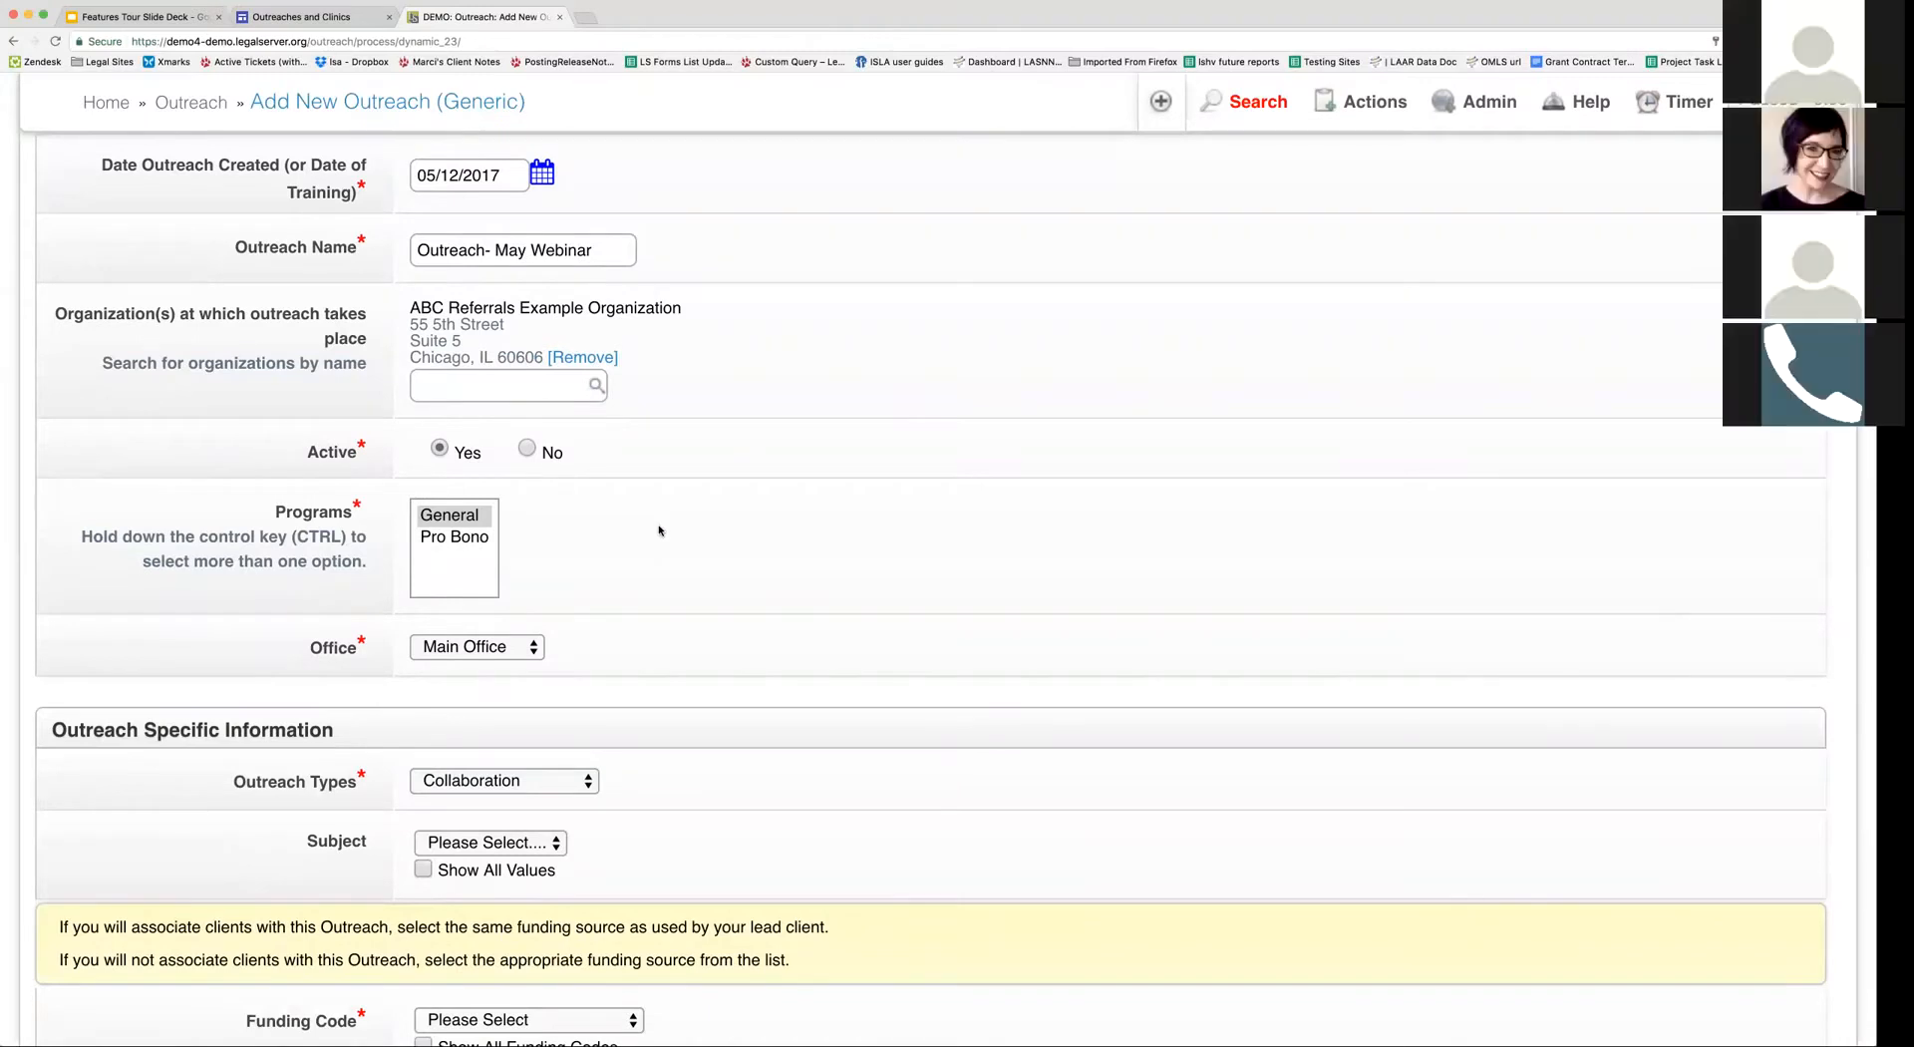
scroll(659, 530, "down", 2)
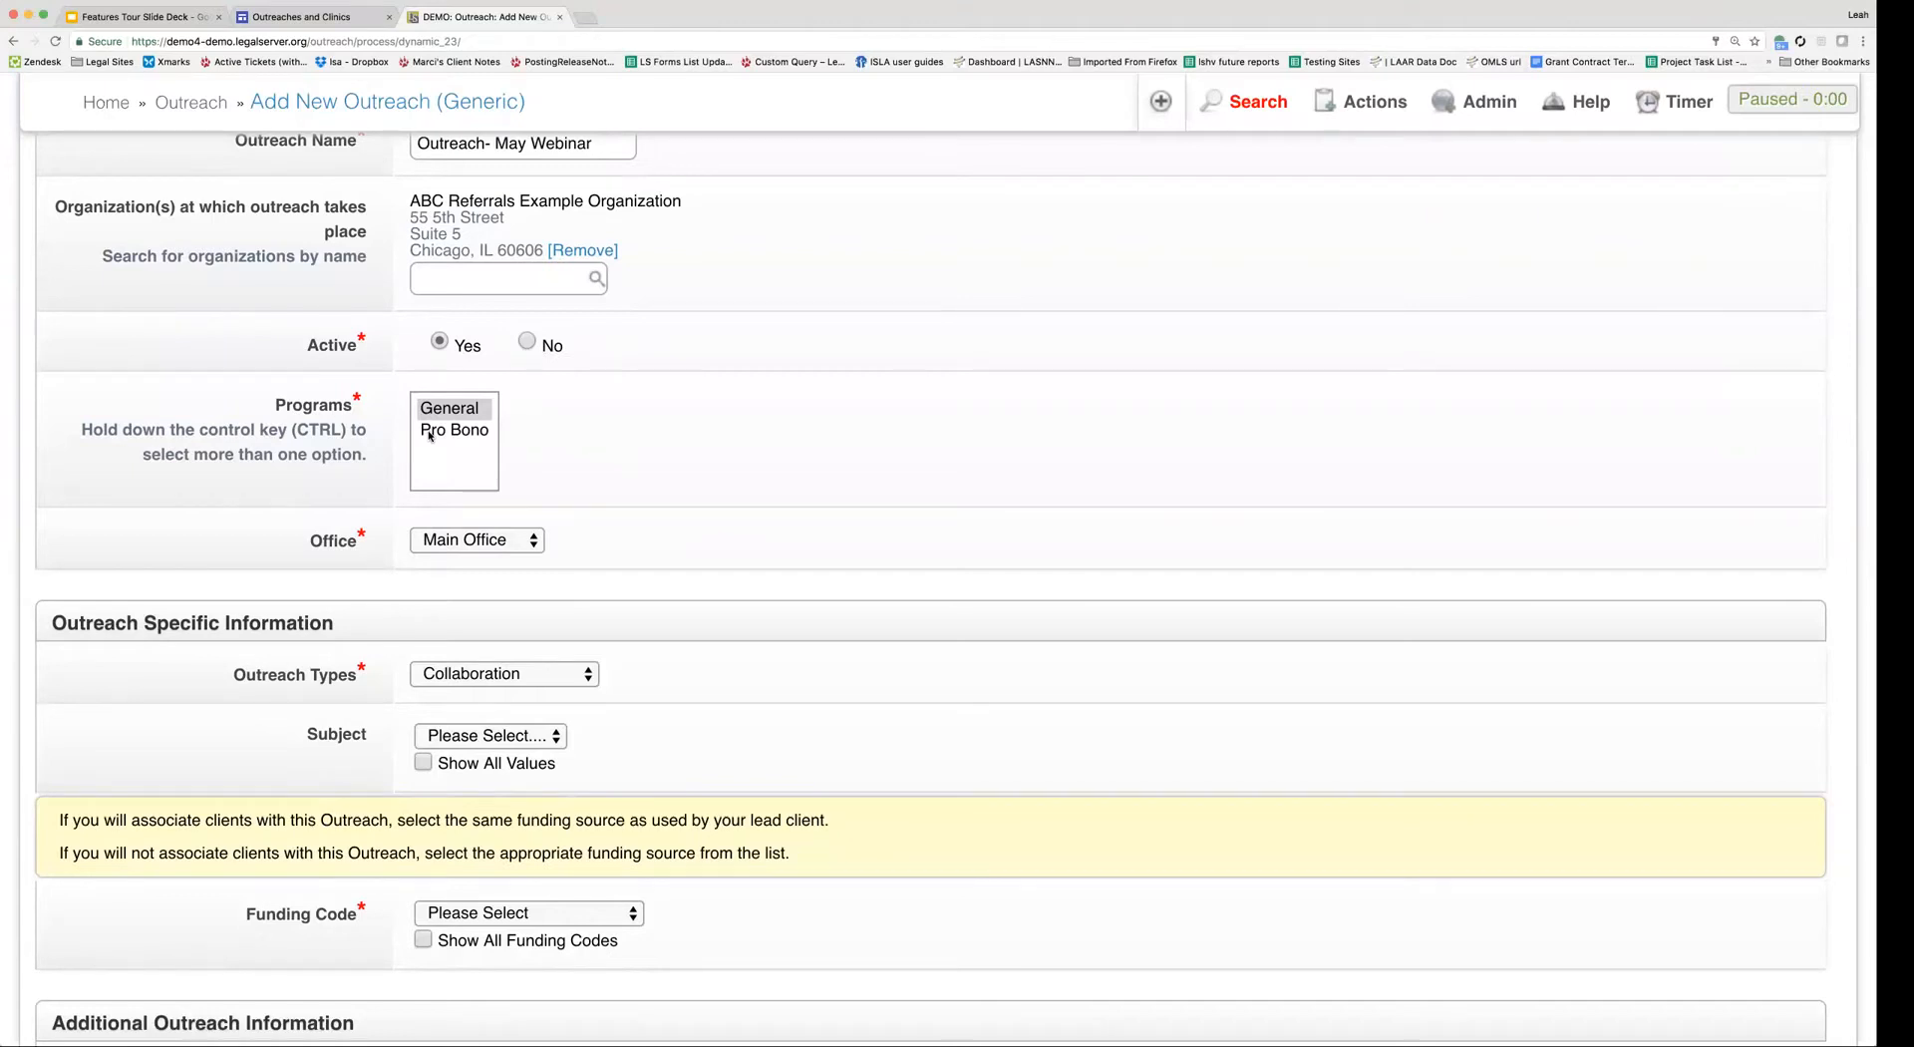
scroll(952, 530, "down", 2)
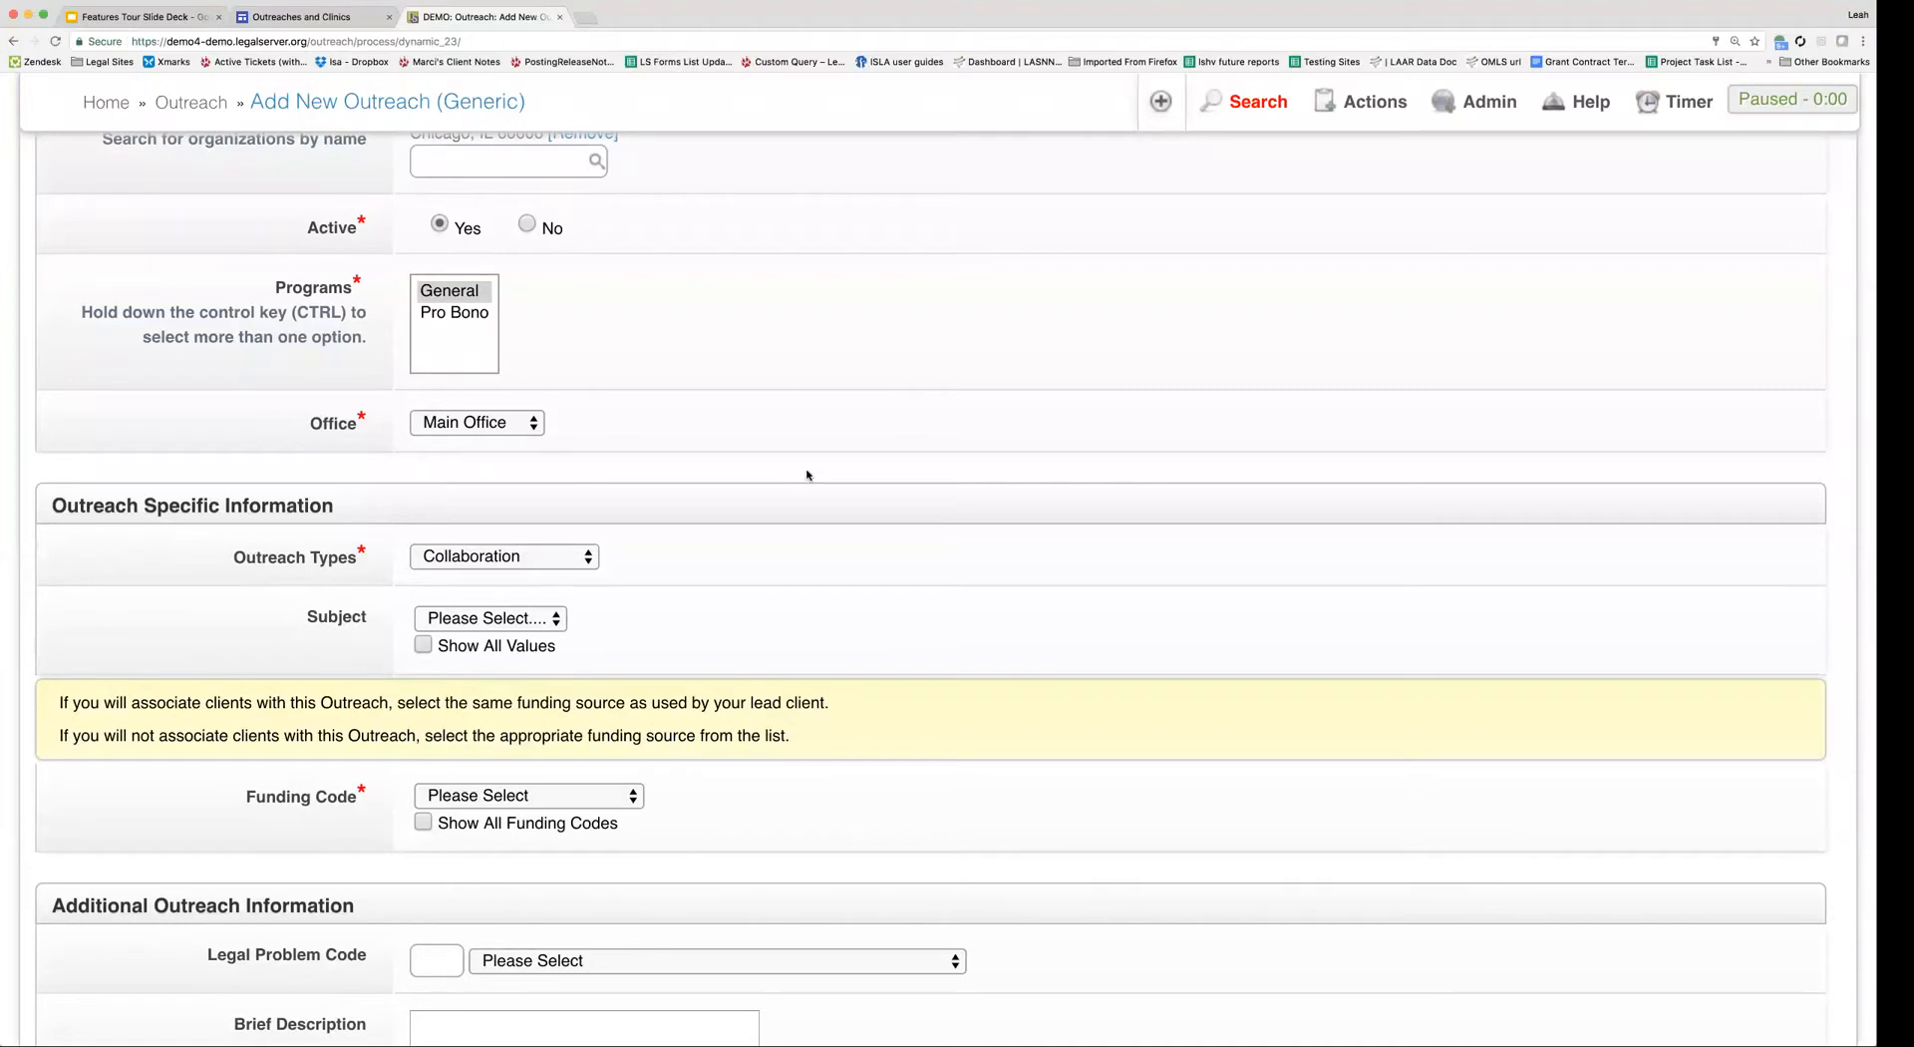
scroll(809, 474, "down", 2)
scroll(808, 474, "down", 2)
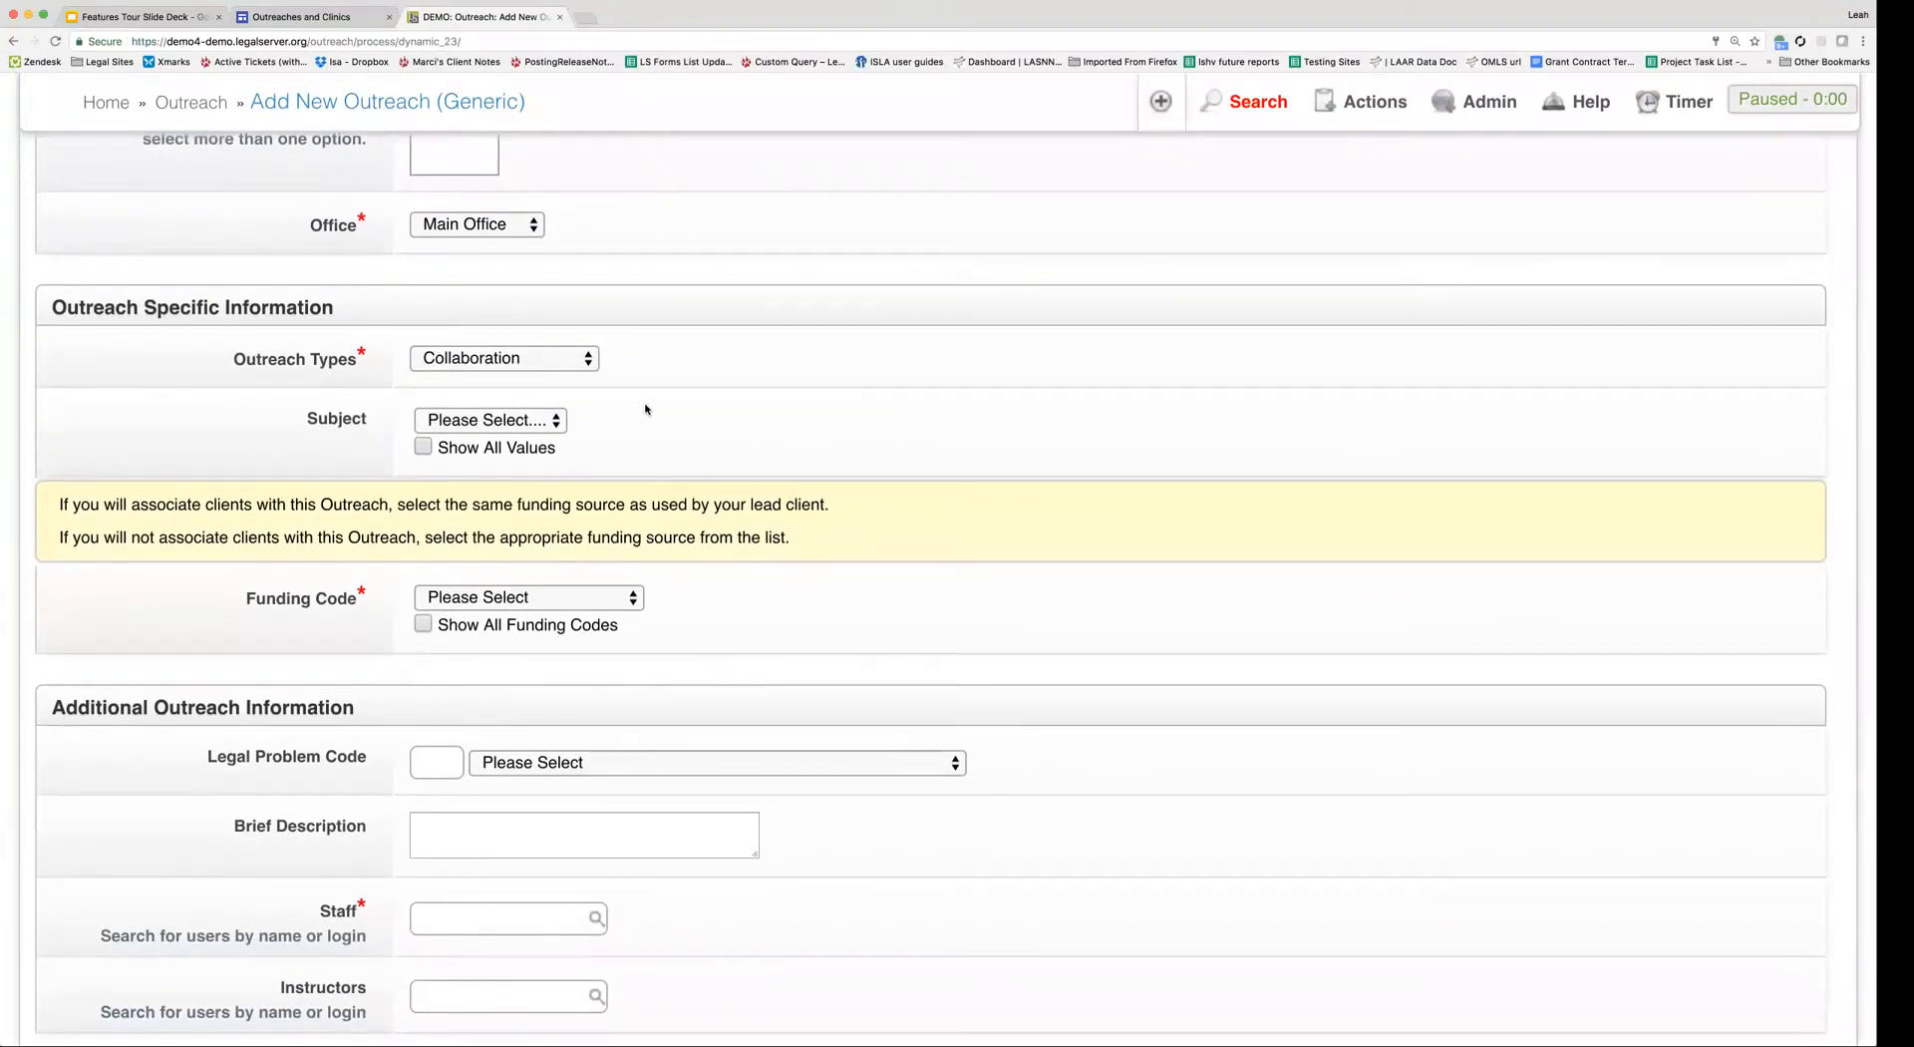
left_click(556, 361)
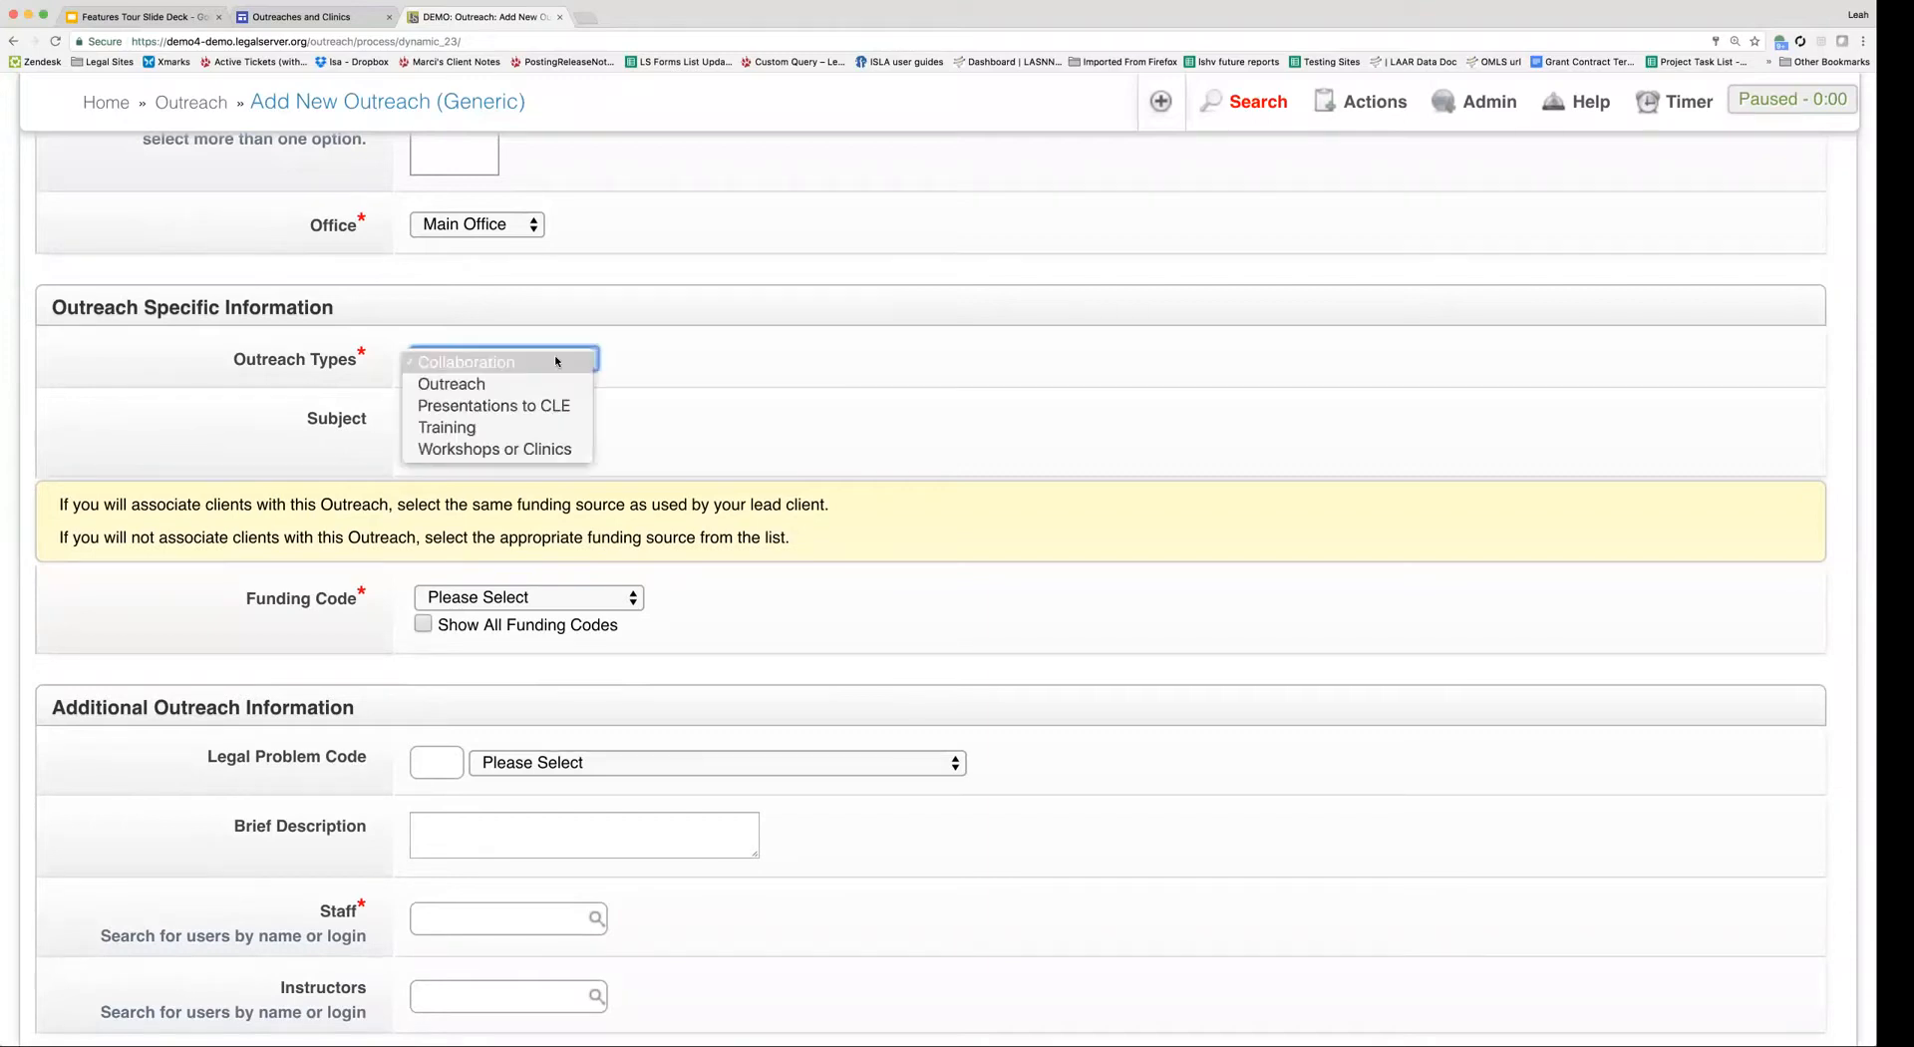
left_click(536, 427)
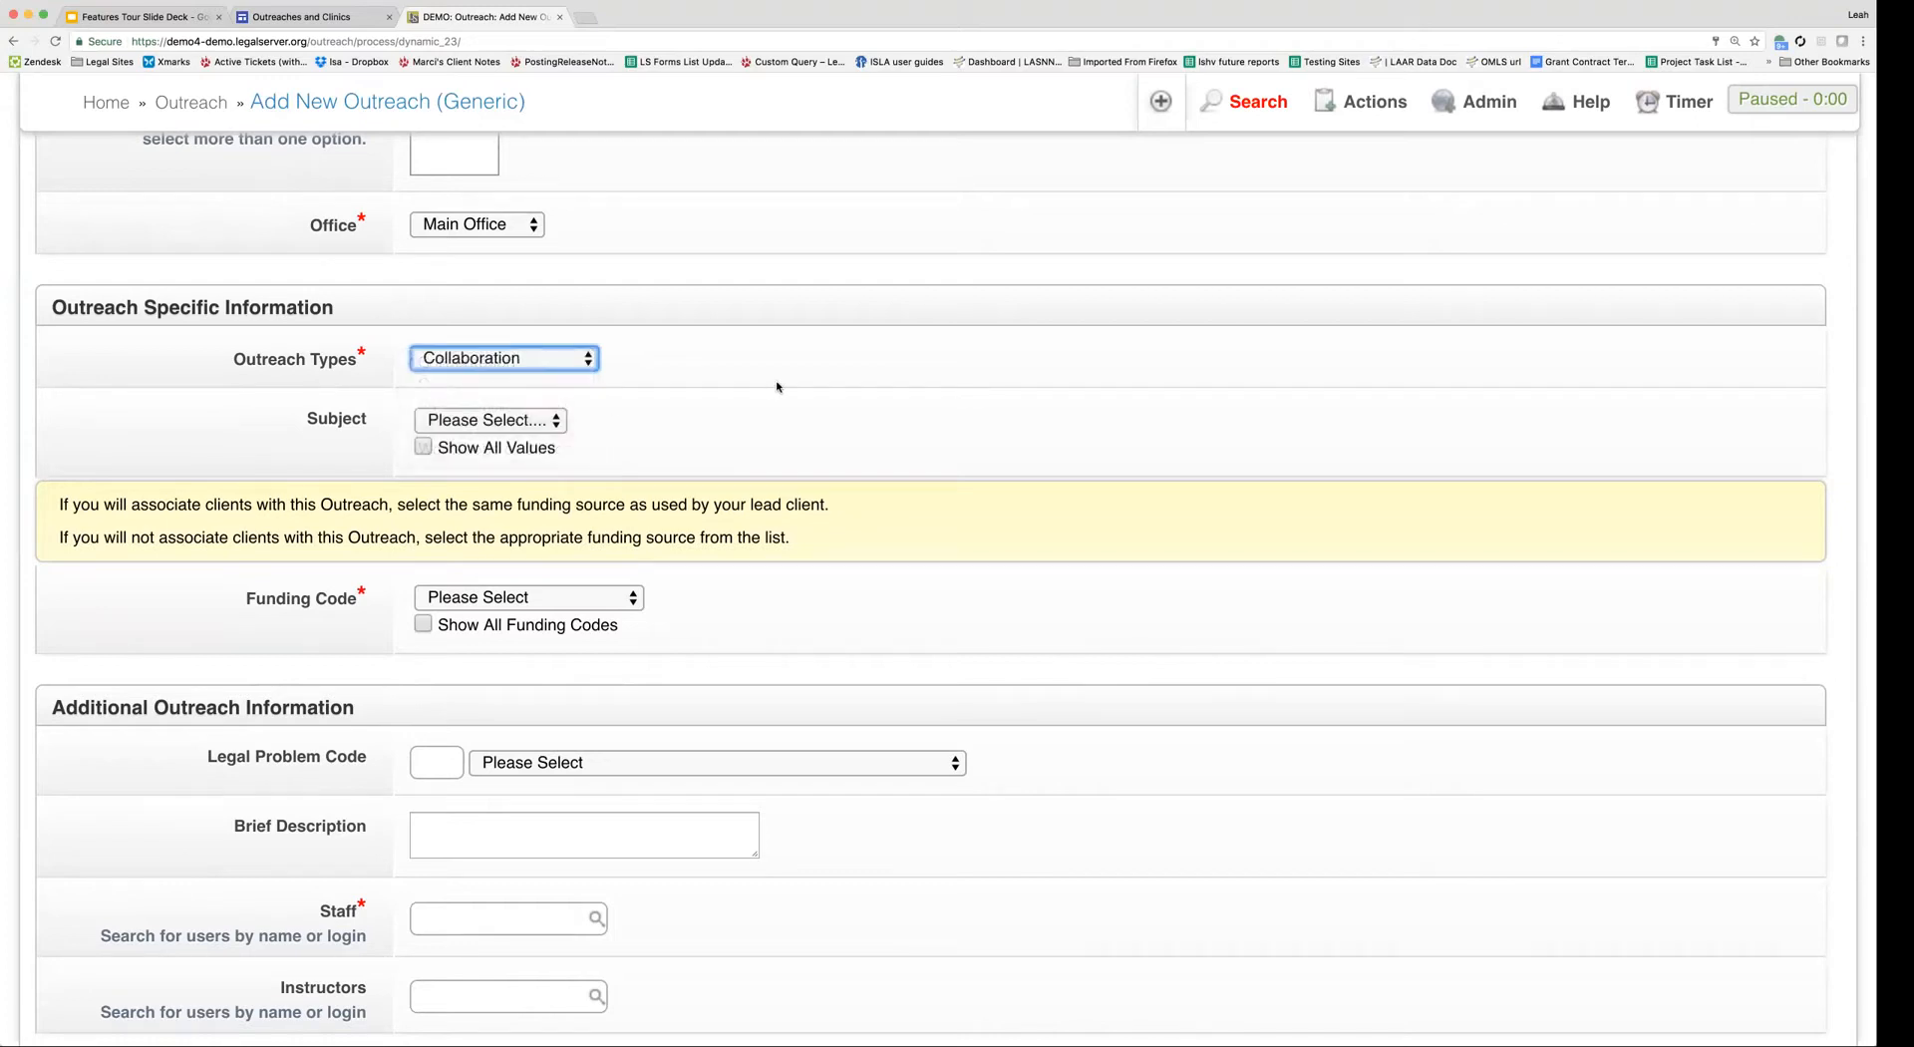
- Turn on Show All Values for the Subject field and view its options without choosing one
left_click(543, 422)
left_click(539, 426)
left_click(529, 449)
left_click(538, 421)
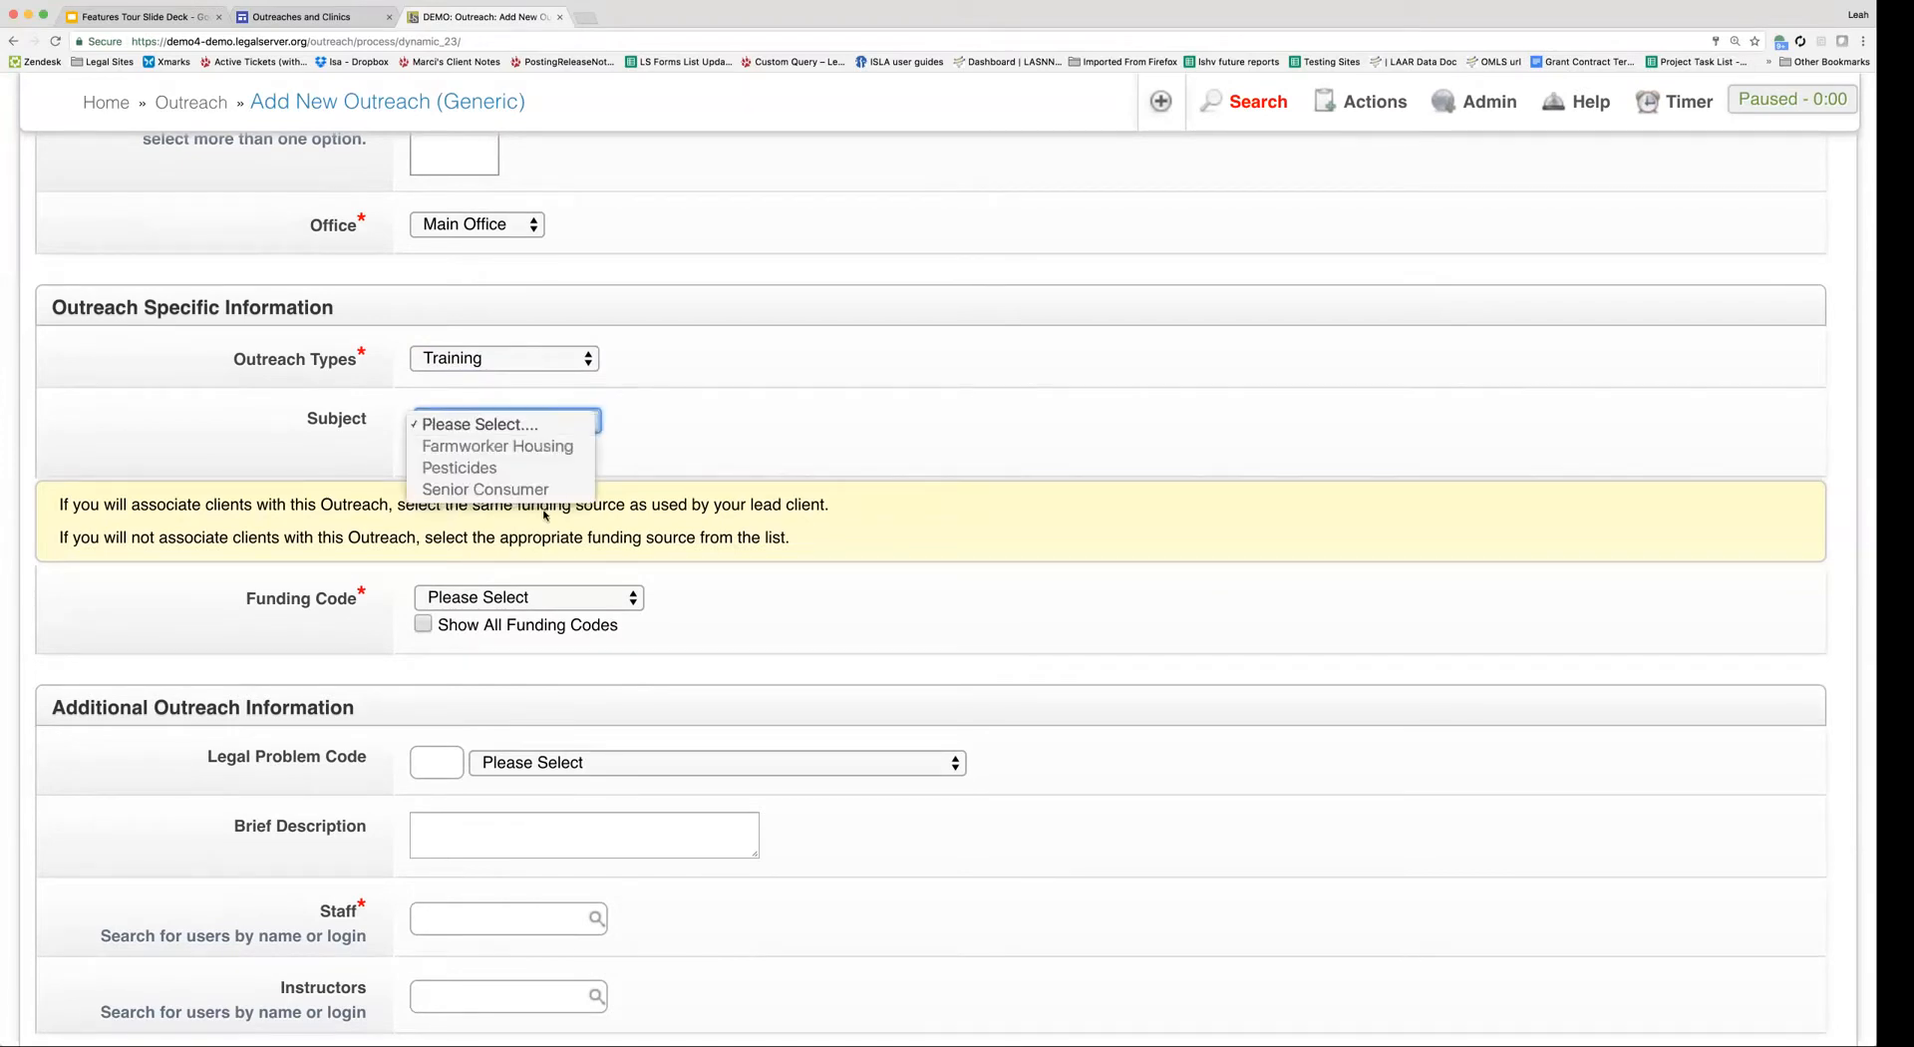
left_click(676, 420)
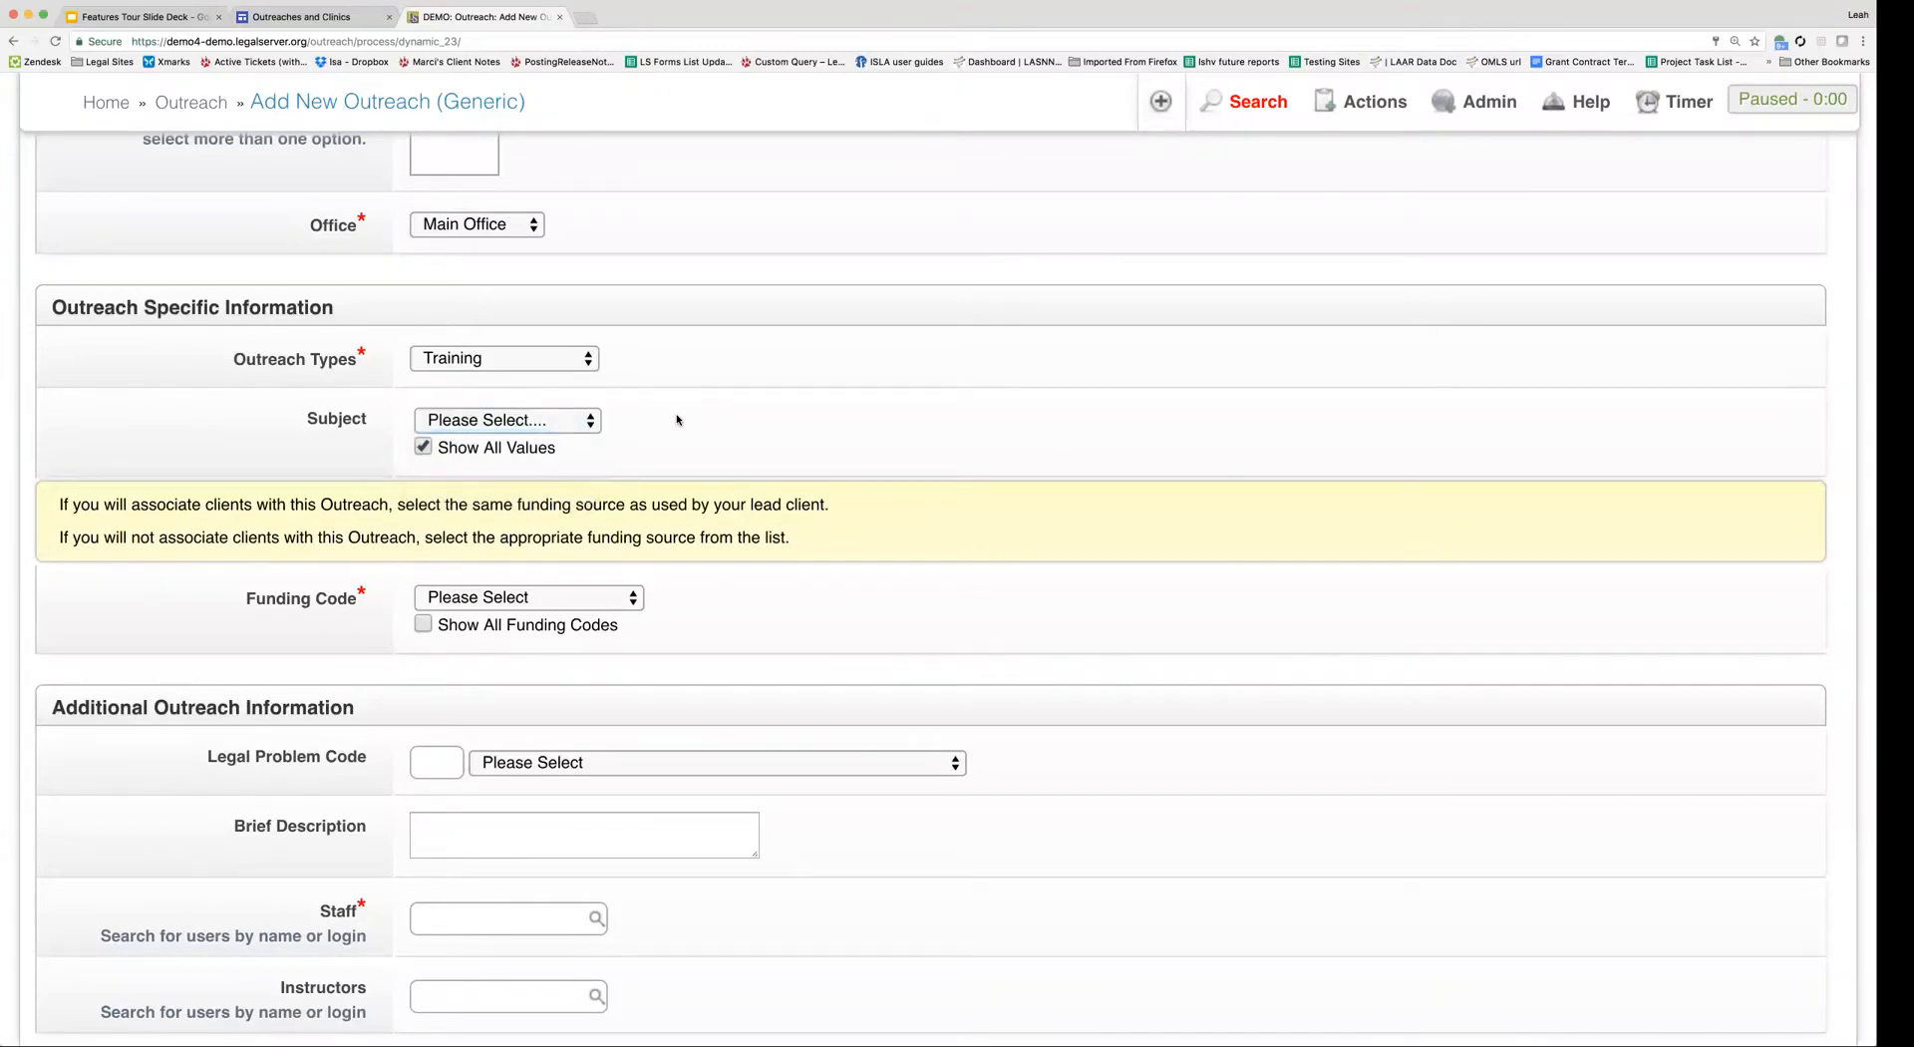
- Set the outreach's funding code to GG General Grant
scroll(676, 420, "down", 3)
scroll(677, 414, "down", 2)
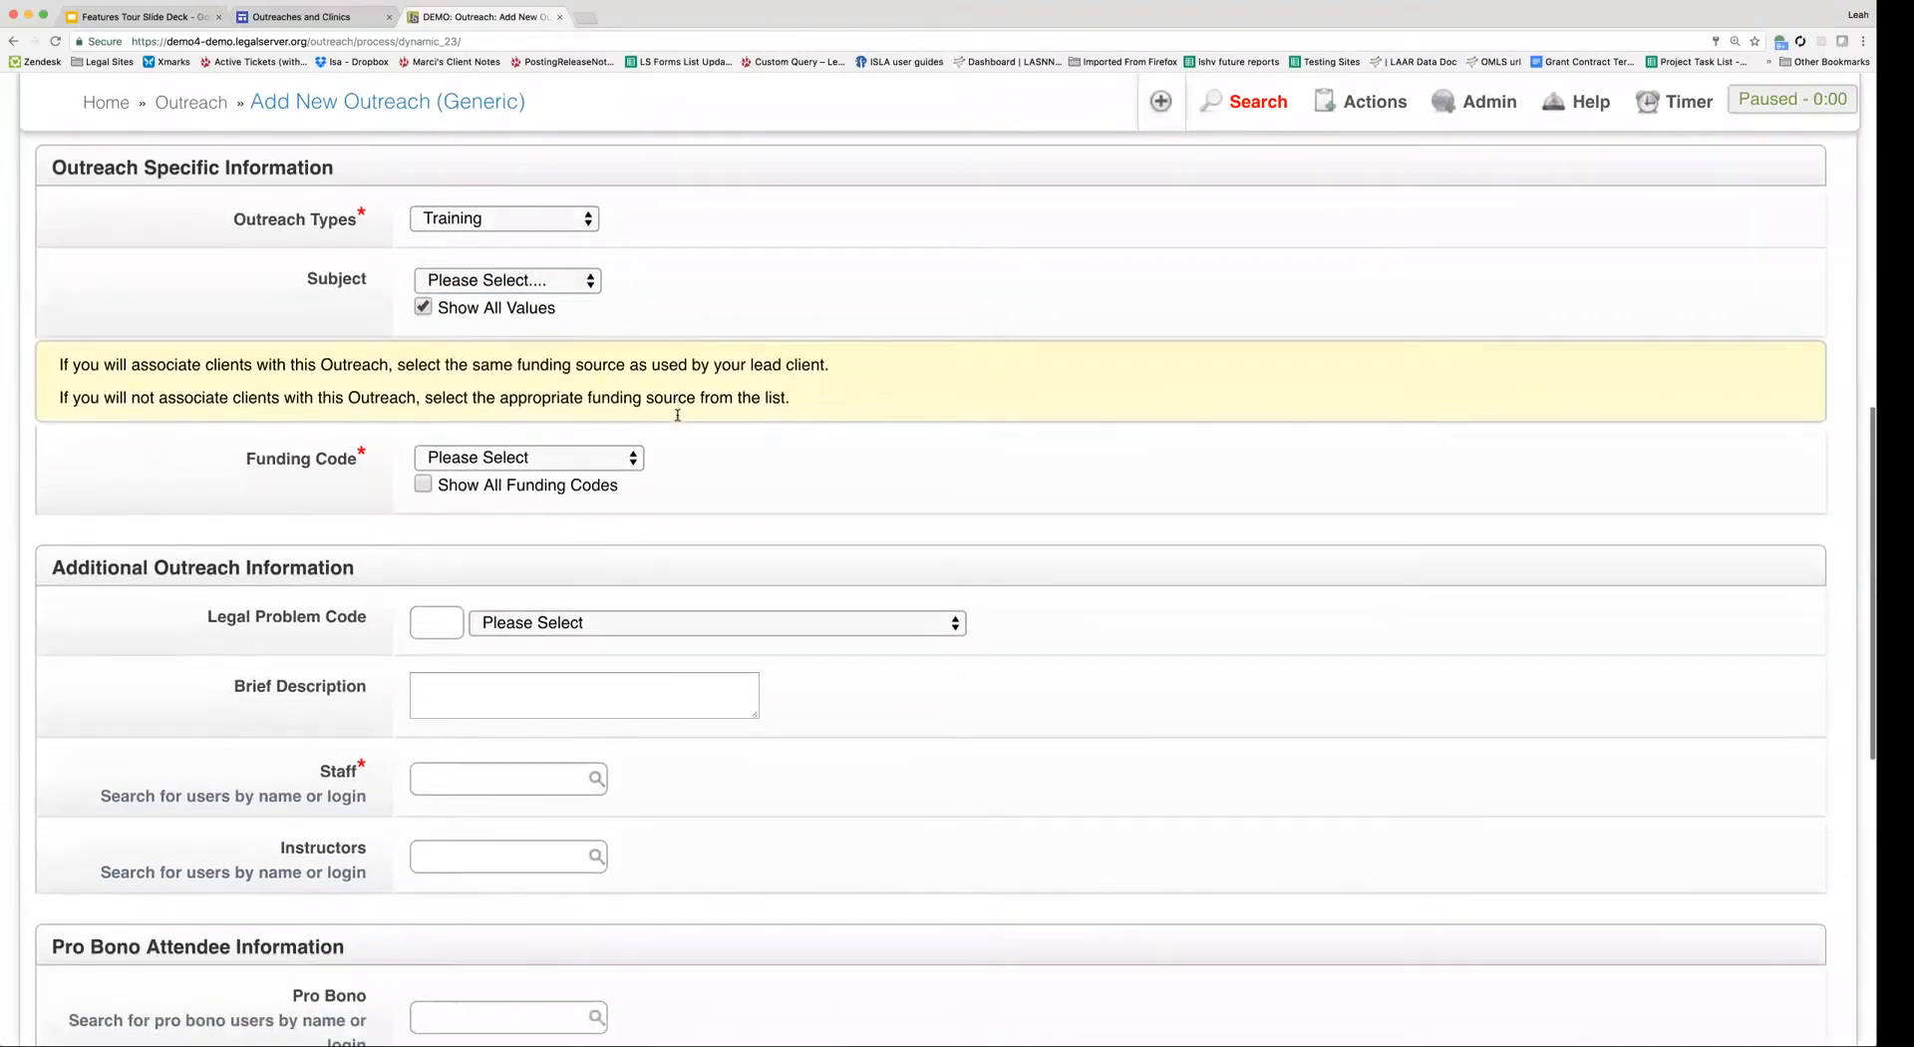
left_click(627, 440)
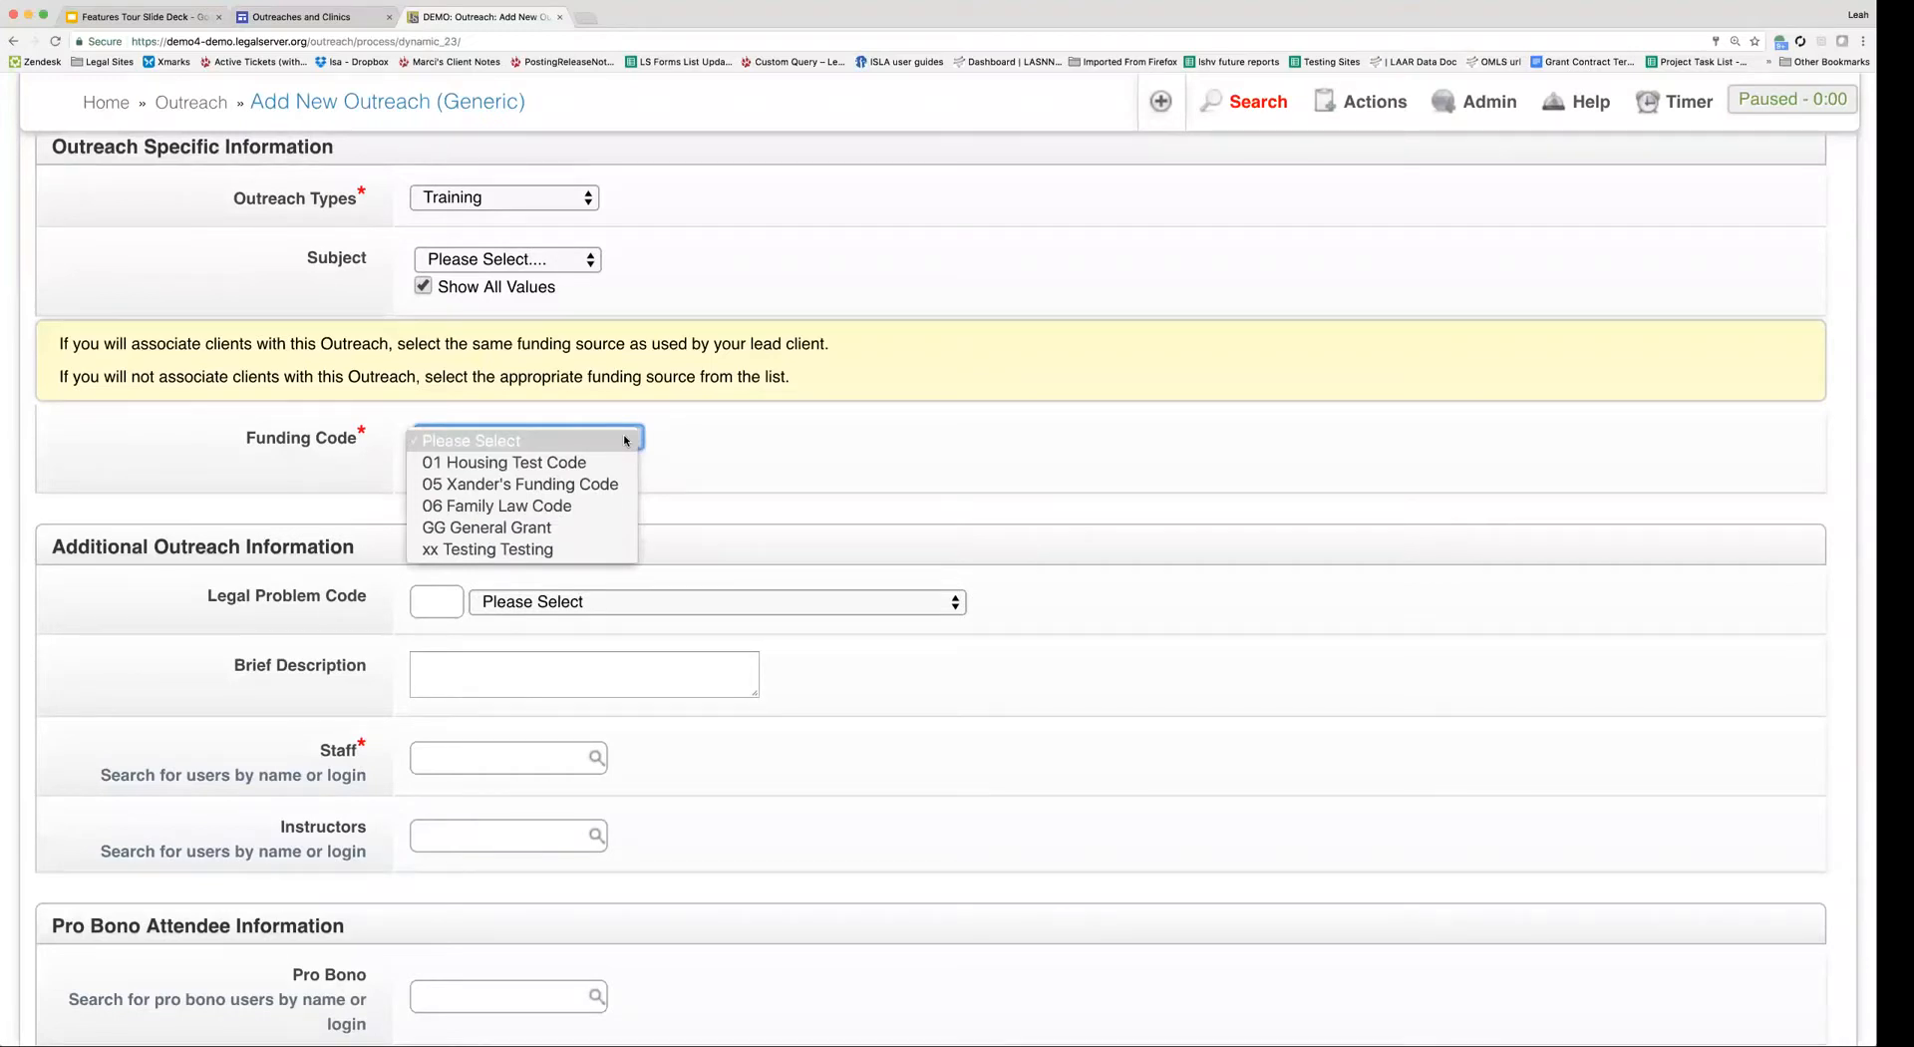
left_click(574, 528)
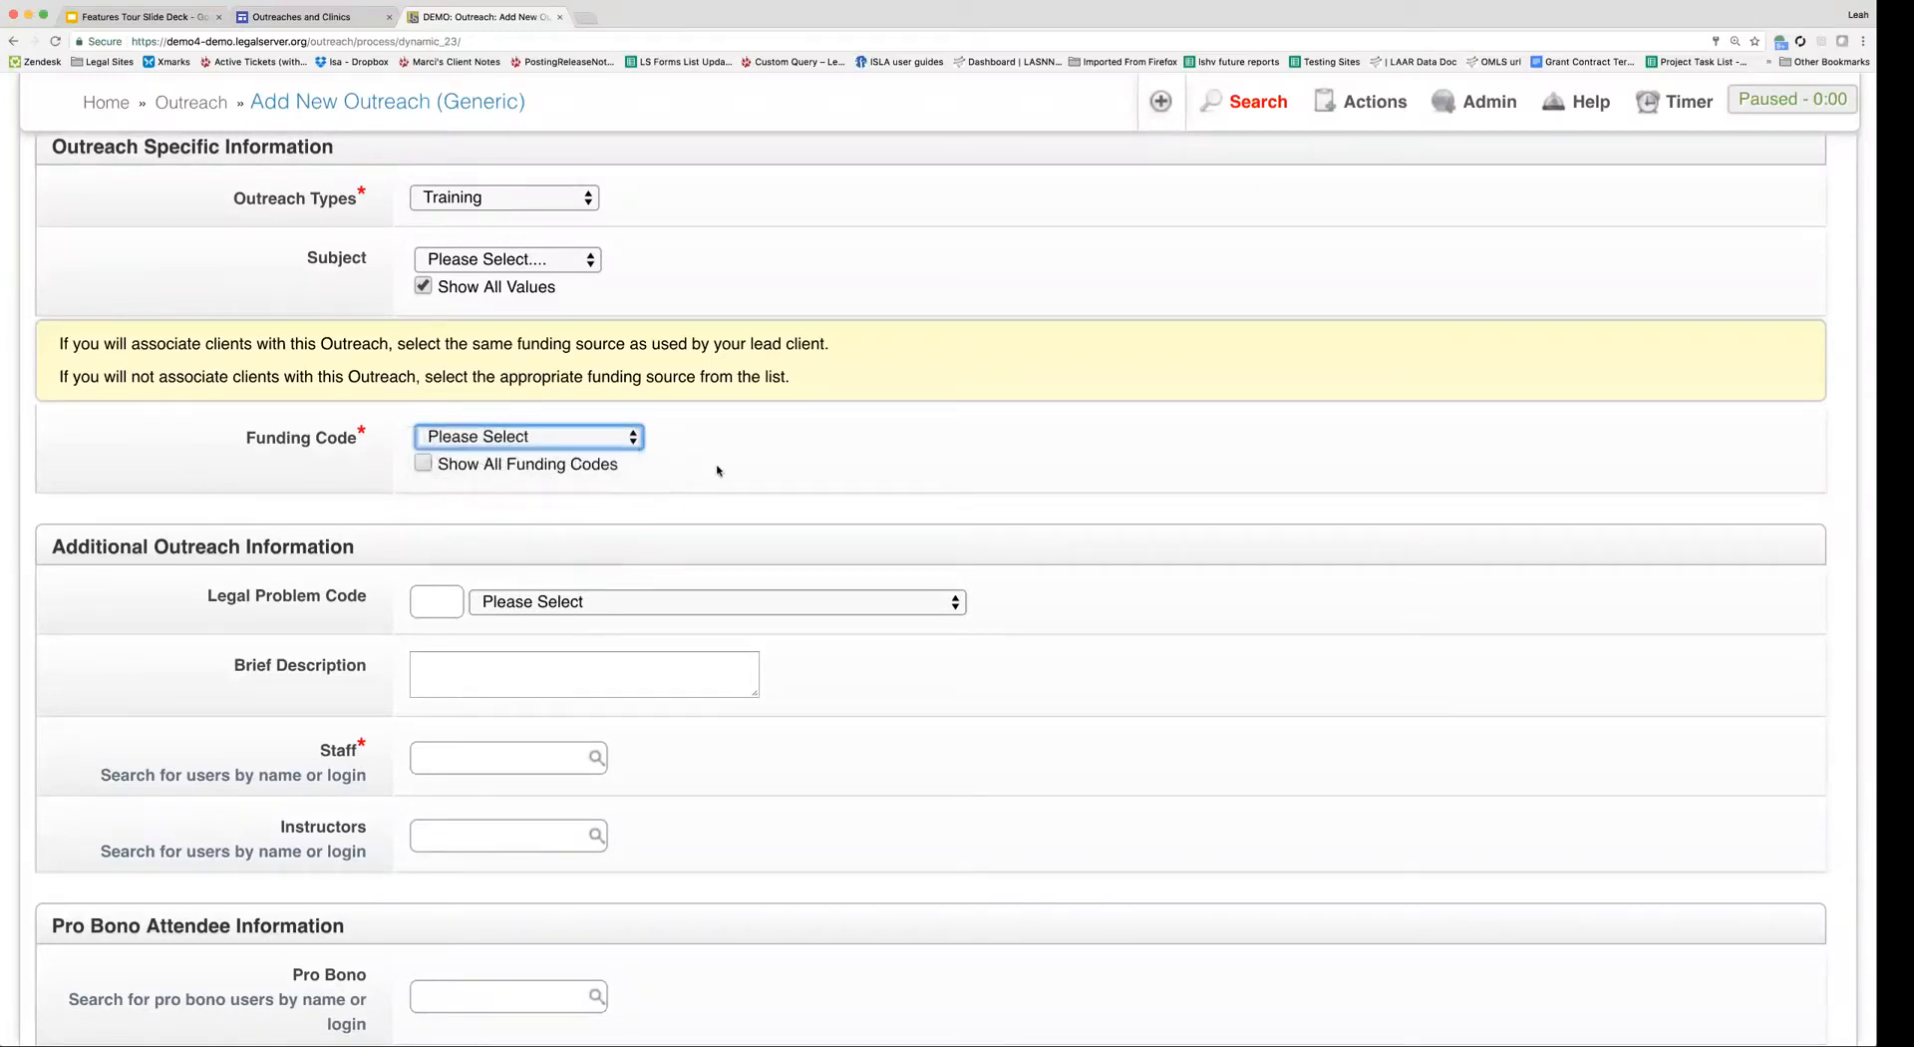
- Set the legal problem code to 01 Bankruptcy/Debtor Relief in the Additional Outreach Information section
scroll(720, 462, "down", 5)
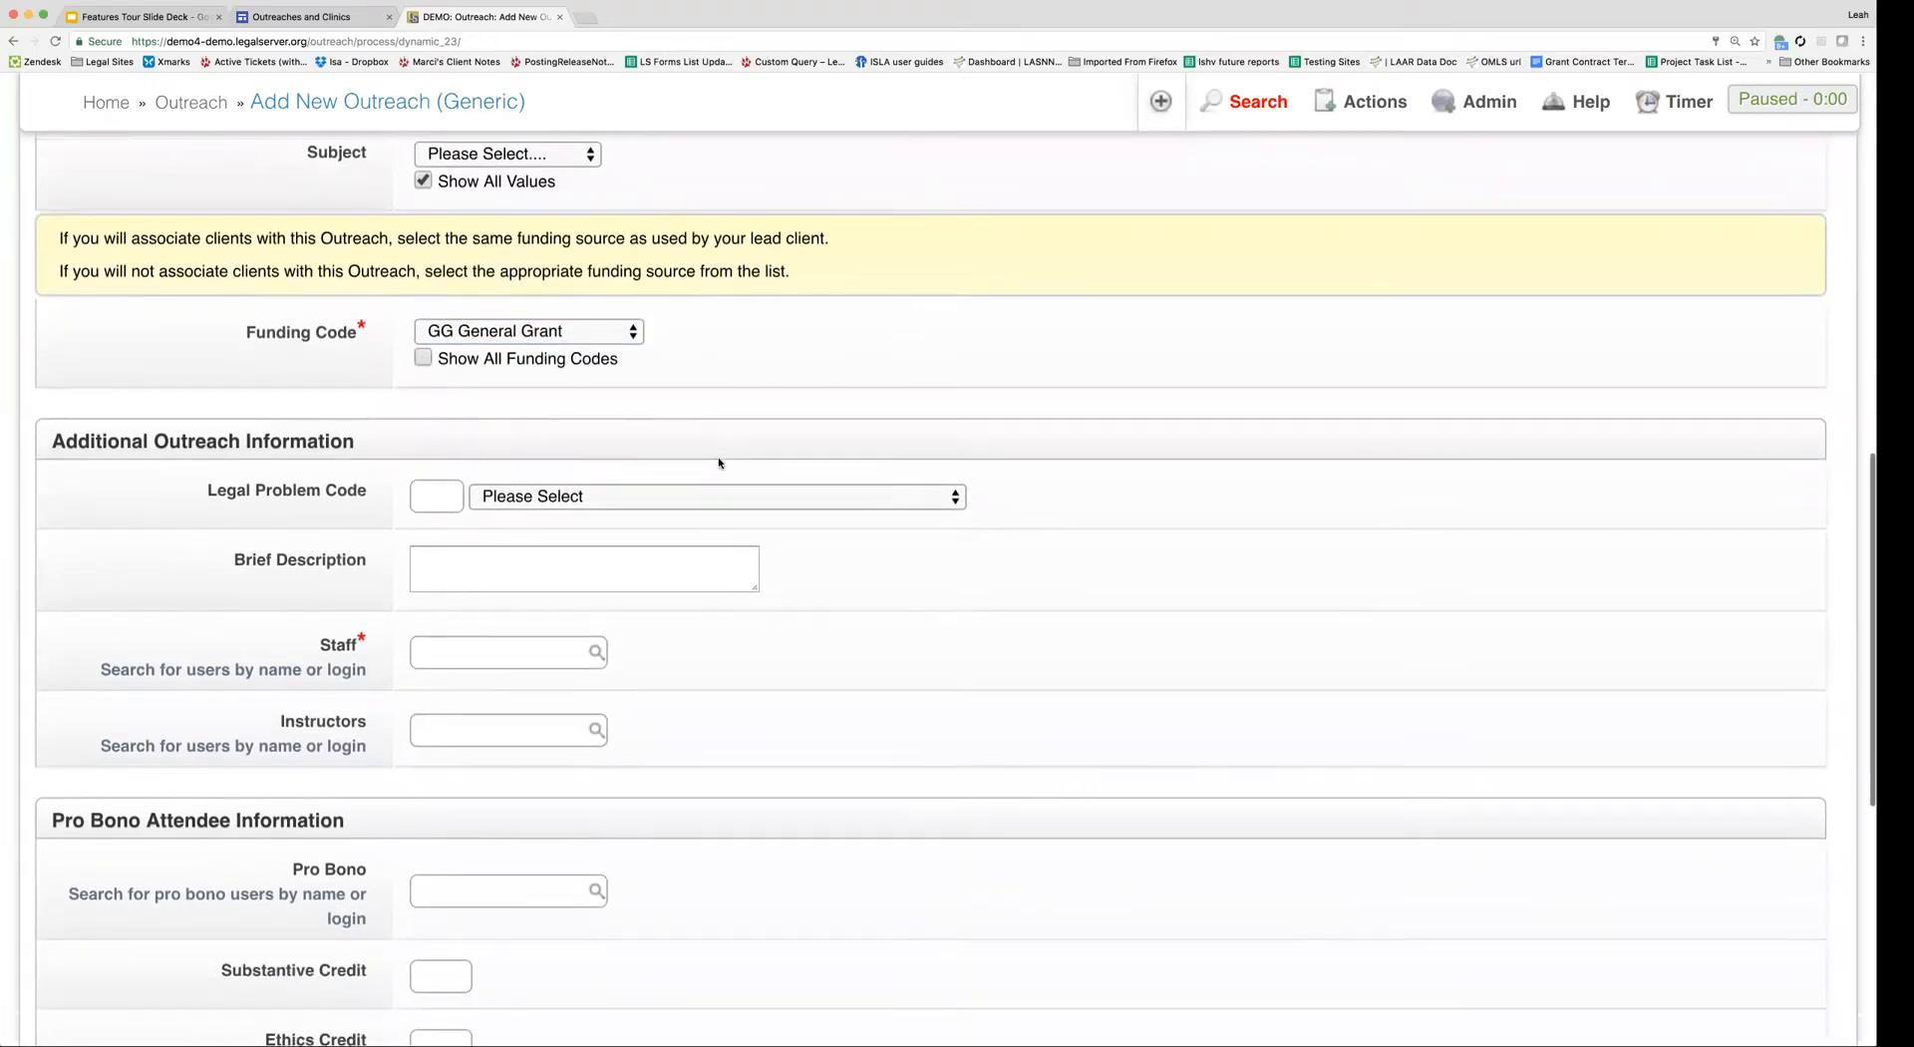
scroll(720, 462, "down", 3)
left_click(655, 396)
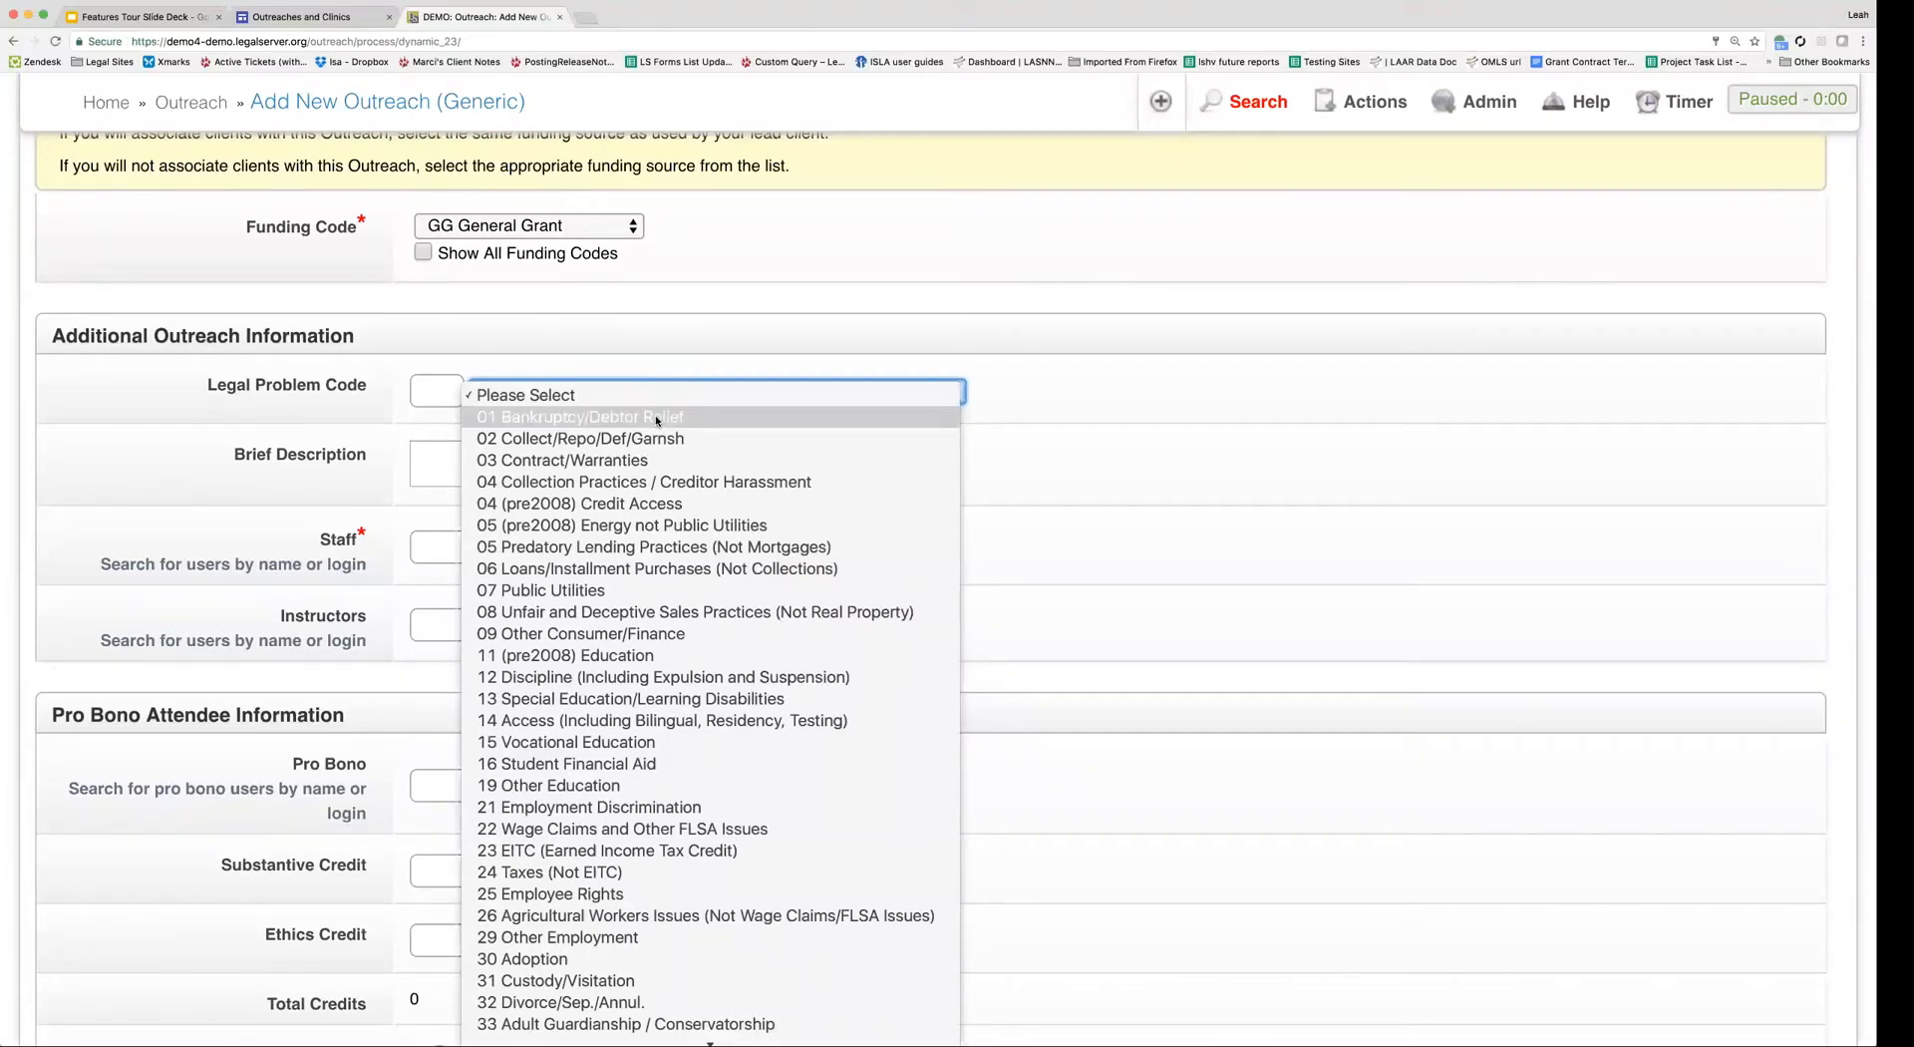
left_click(657, 417)
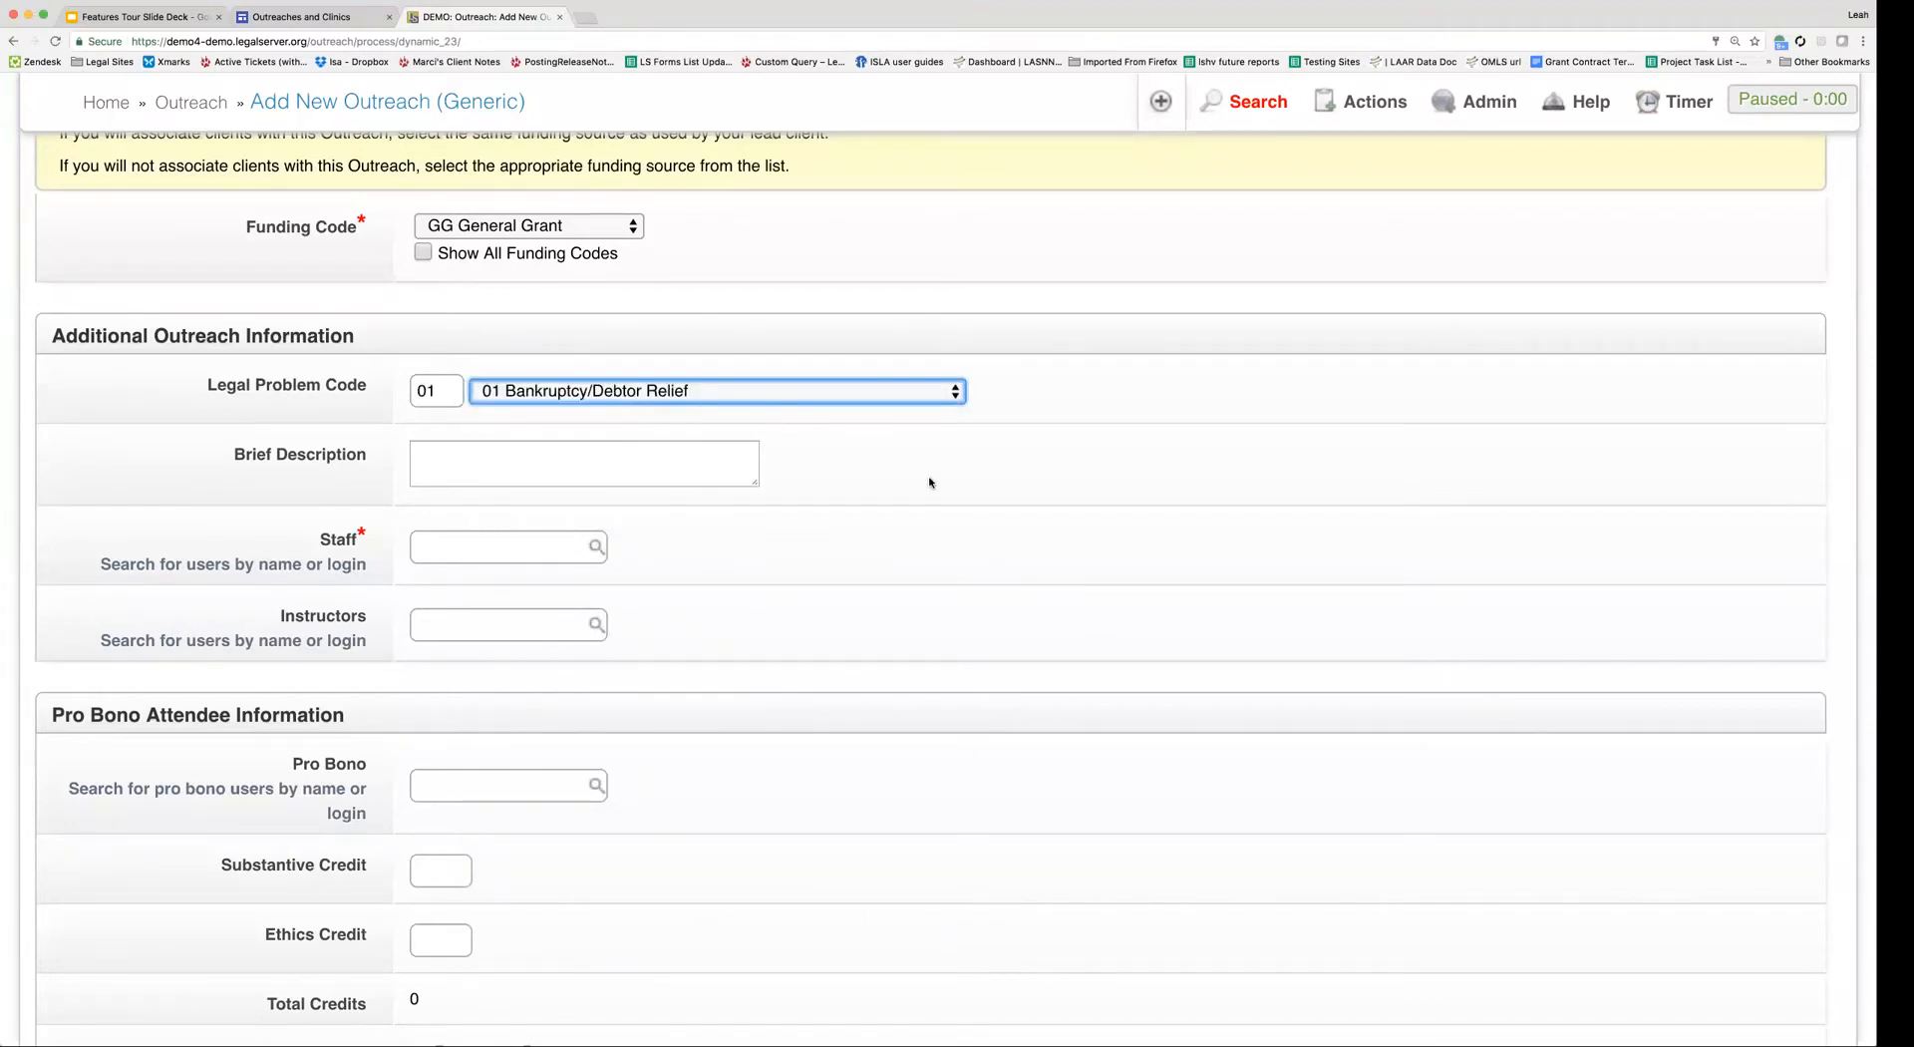
left_click(583, 460)
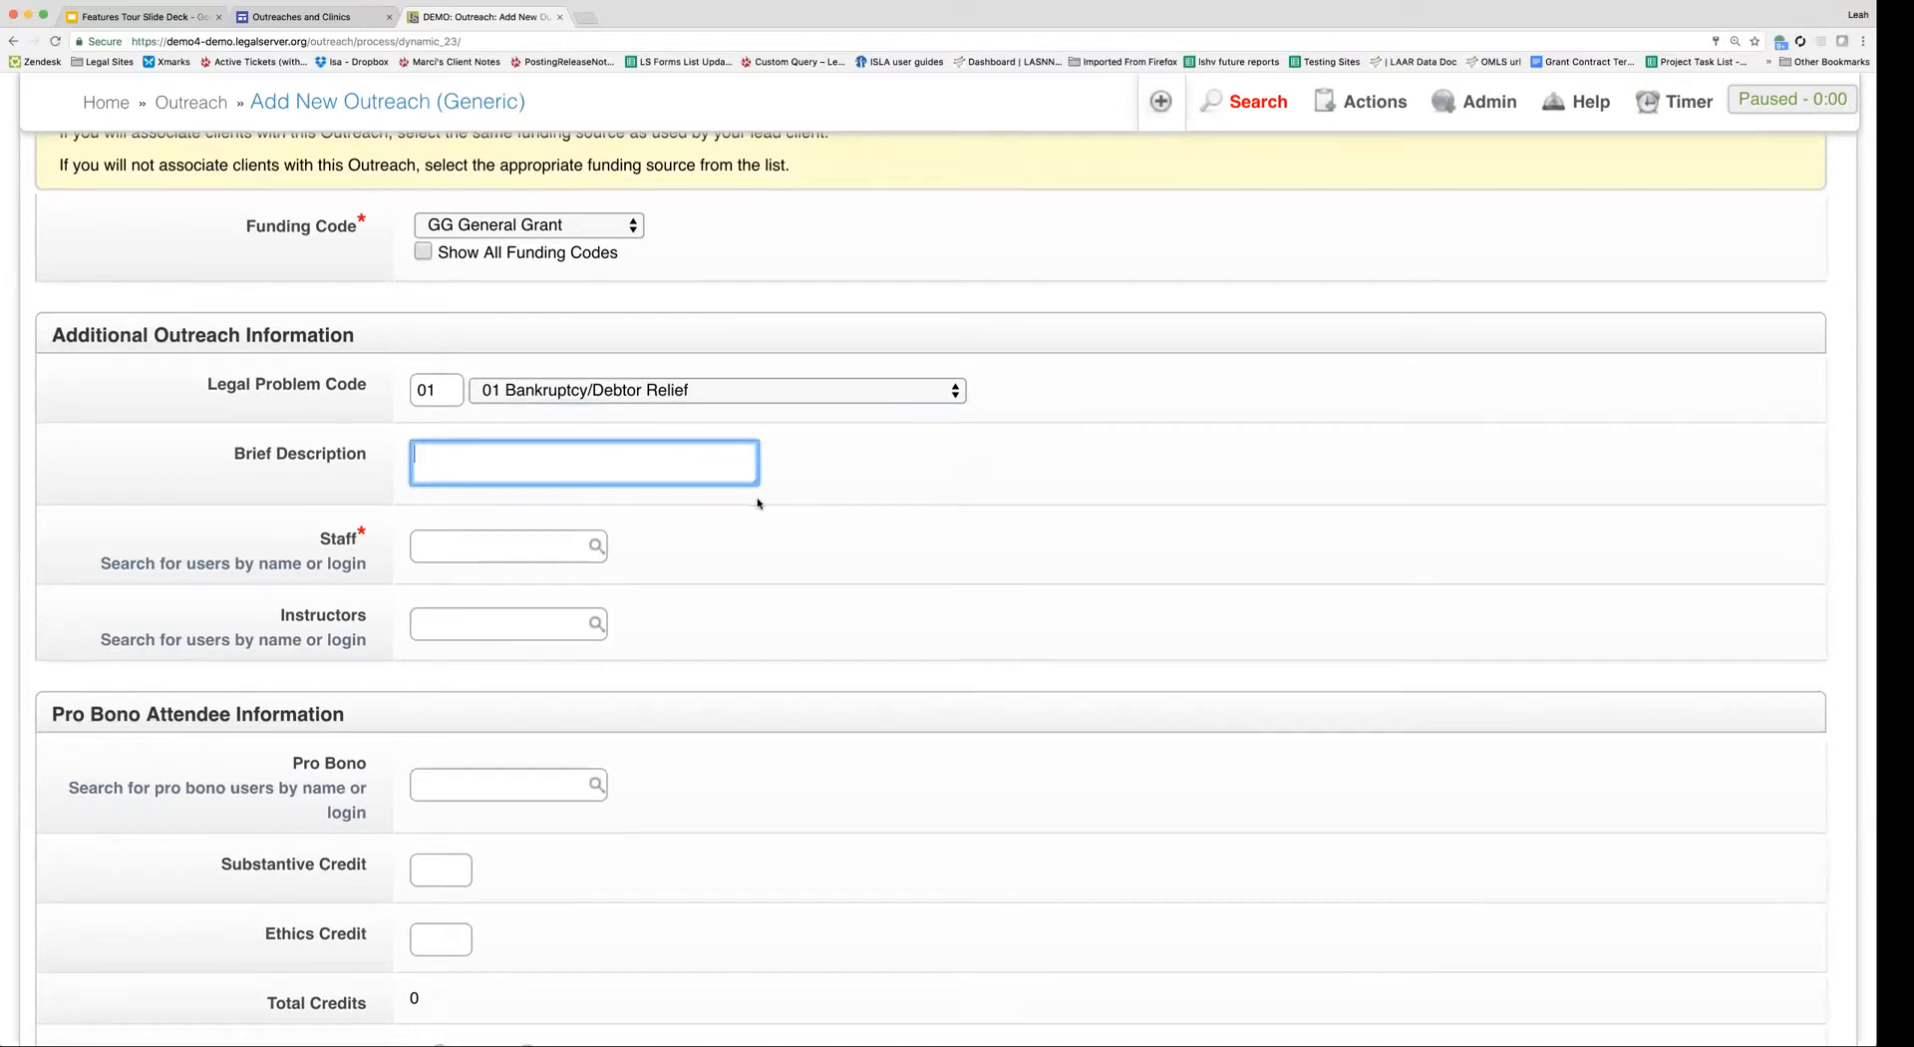
- Assign two users to the Staff field: a staff member found by name and the Legalserver Staff user
scroll(757, 501, "down", 2)
left_click(517, 443)
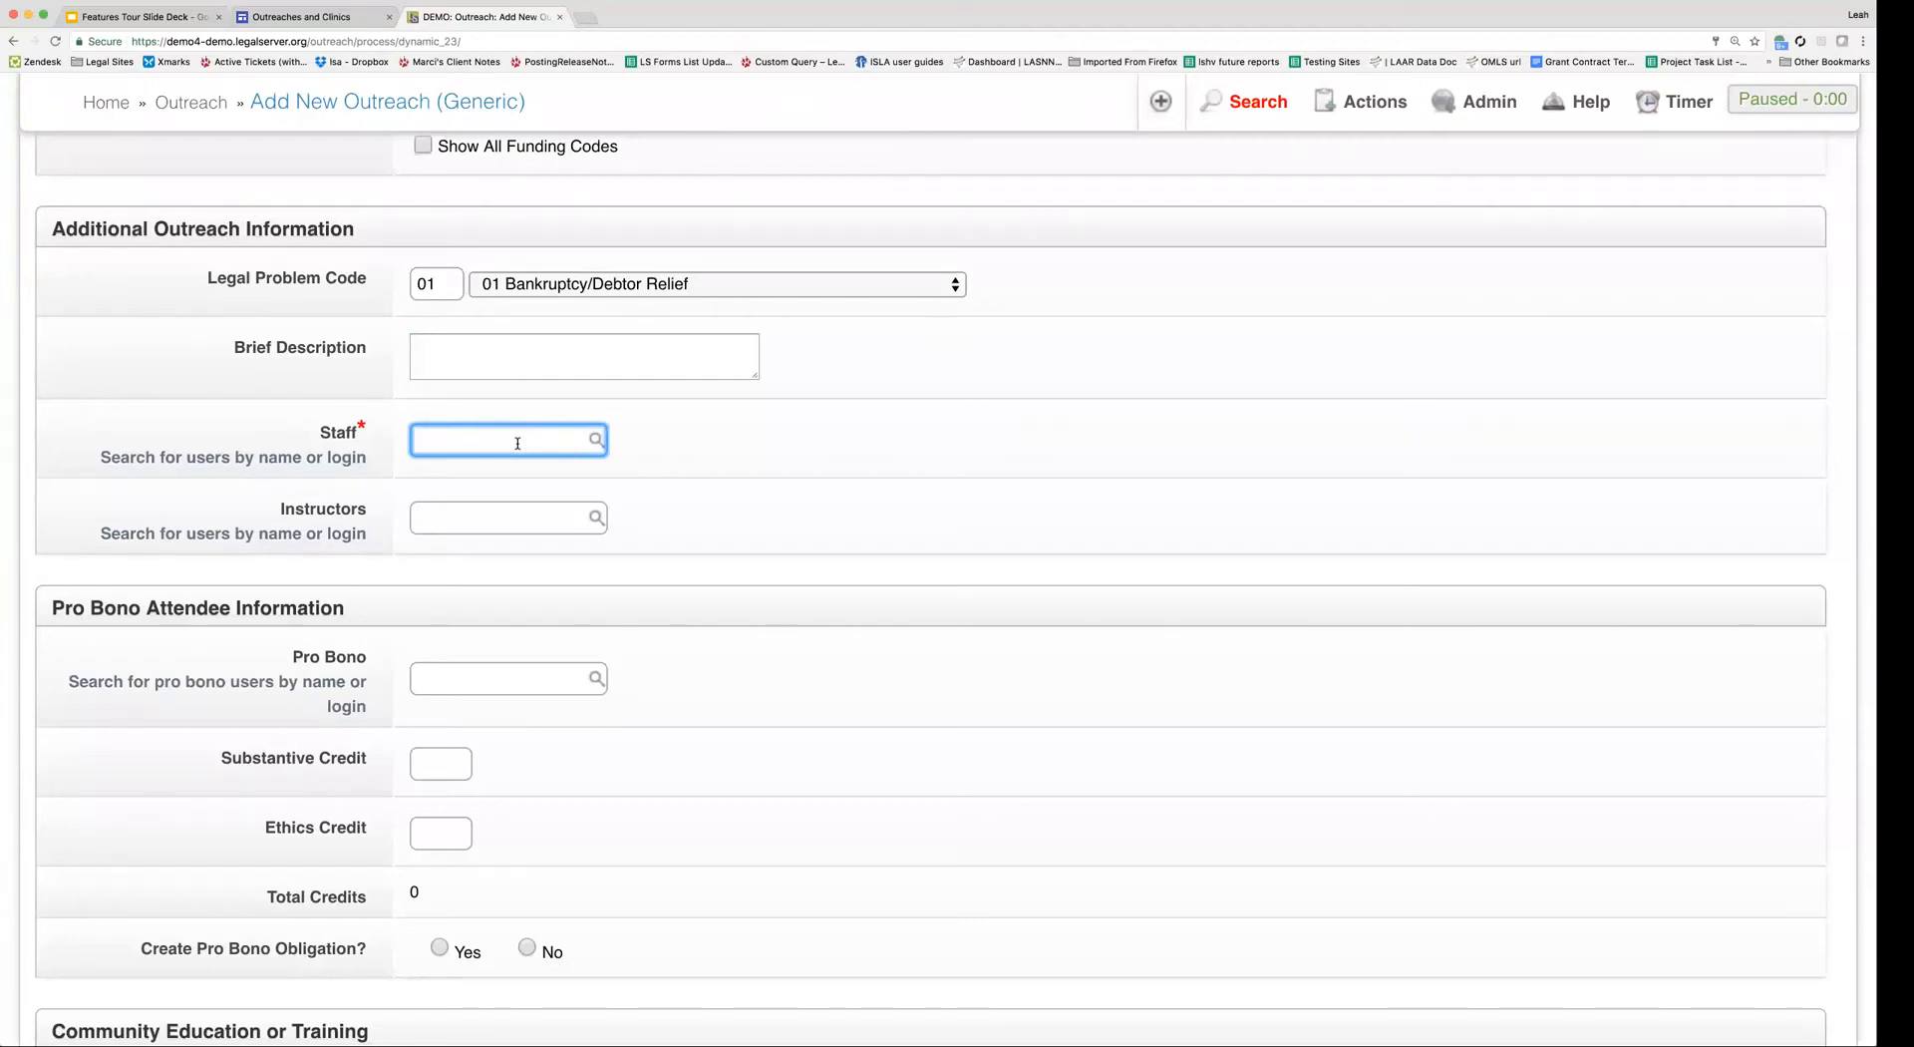
type("ash")
left_click(533, 474)
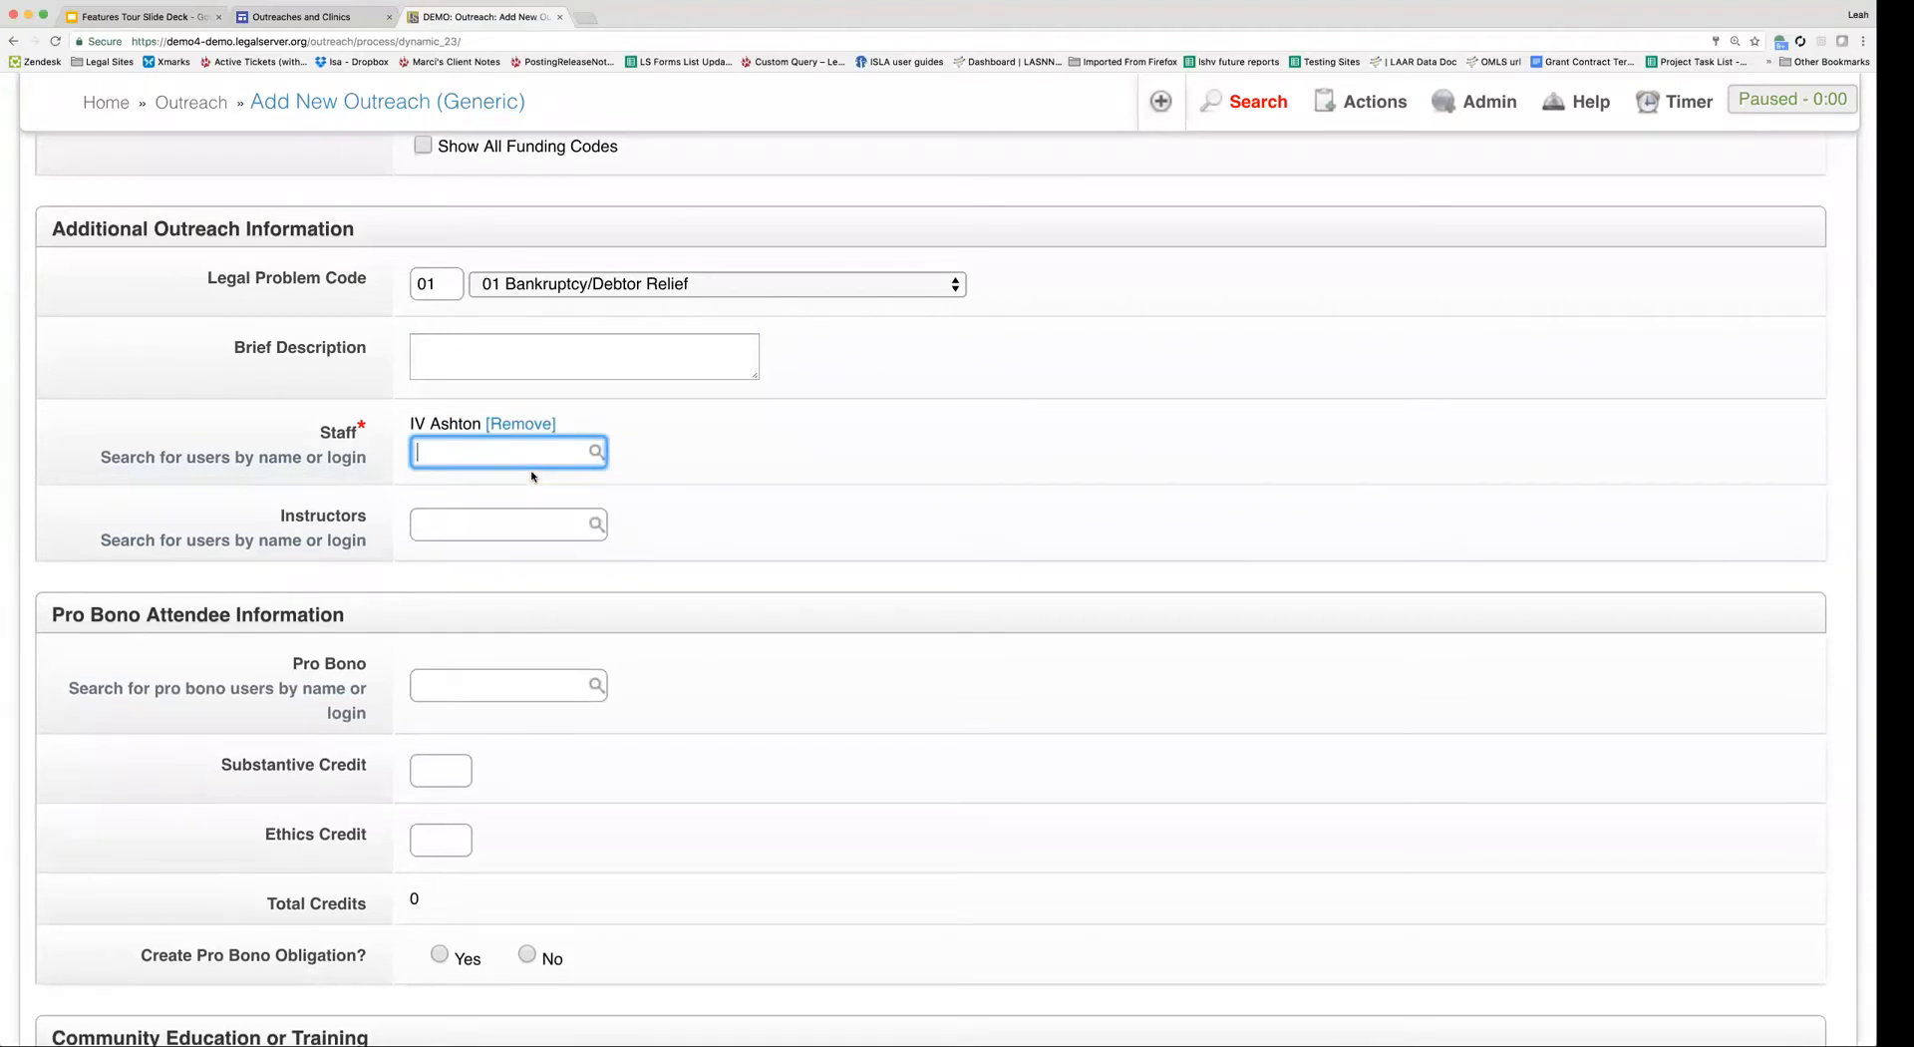
type("leg")
left_click(534, 486)
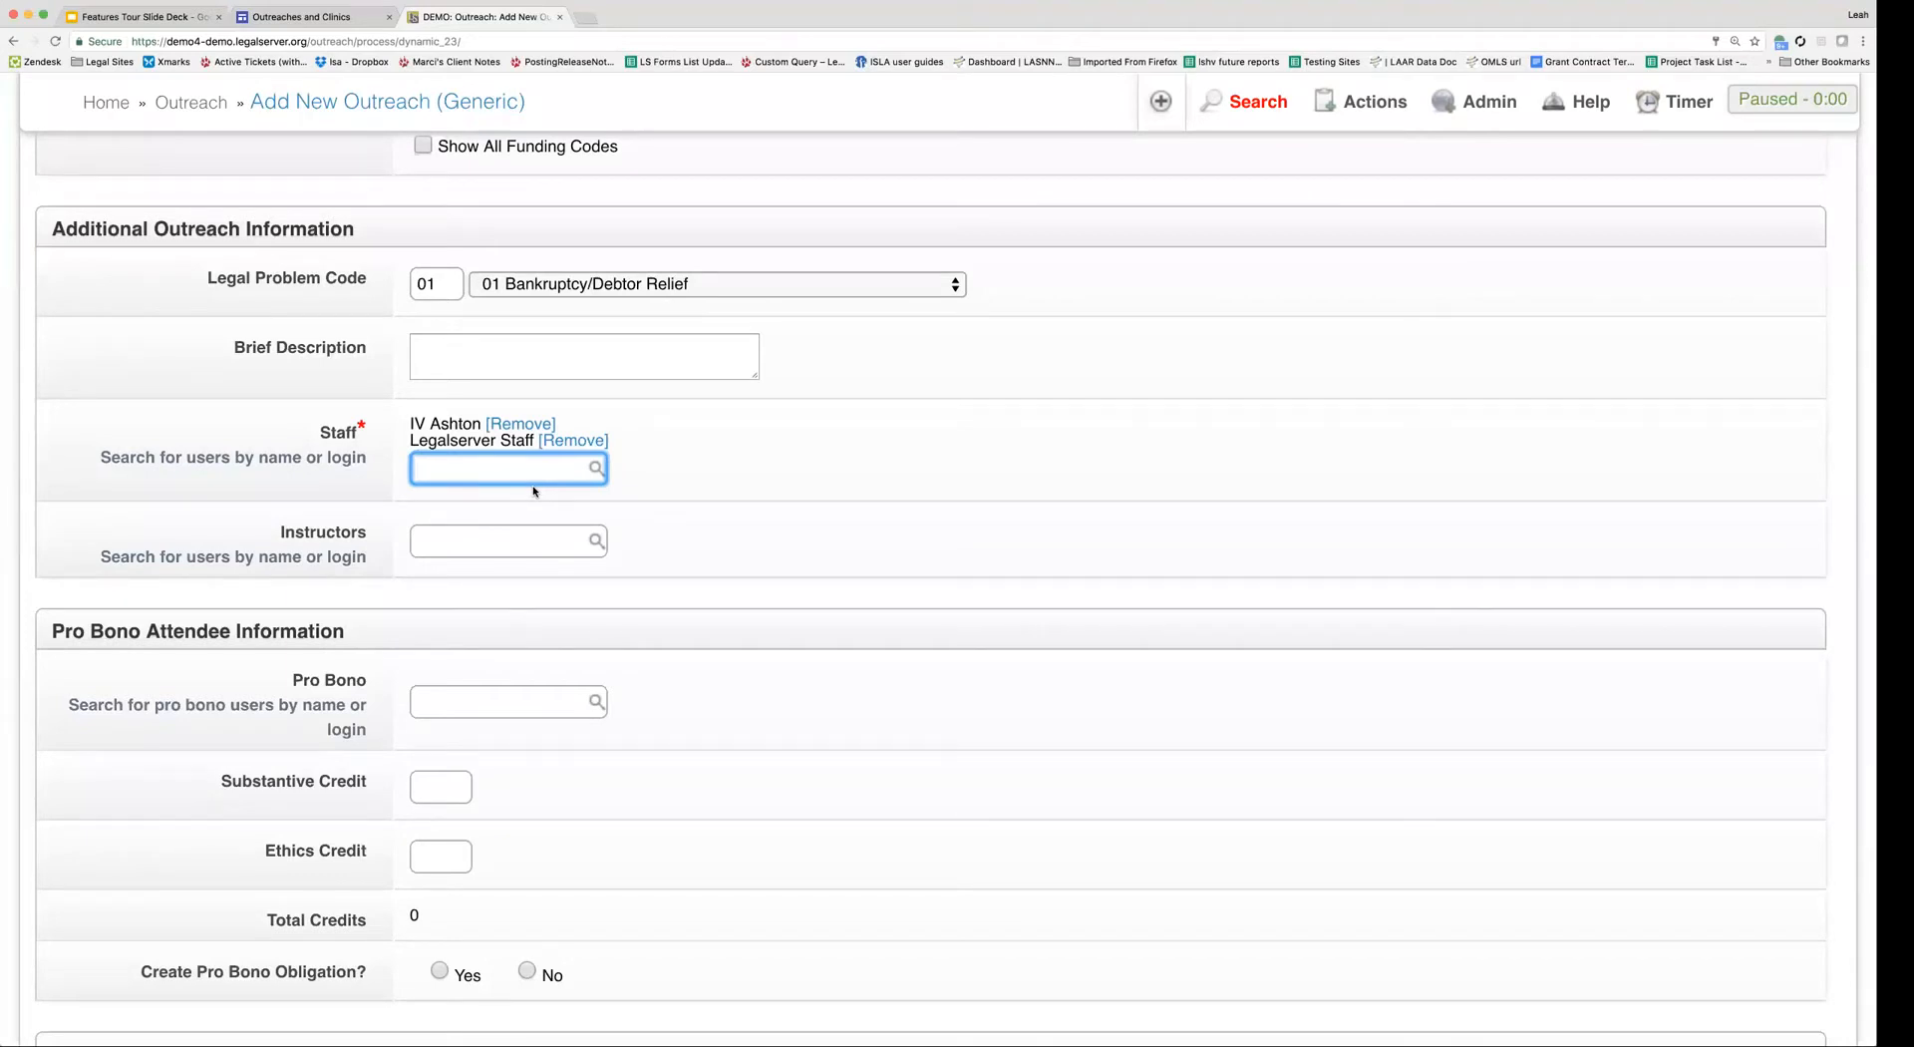
- Add the first assigned staff member as the outreach's instructor as well
scroll(534, 491, "down", 2)
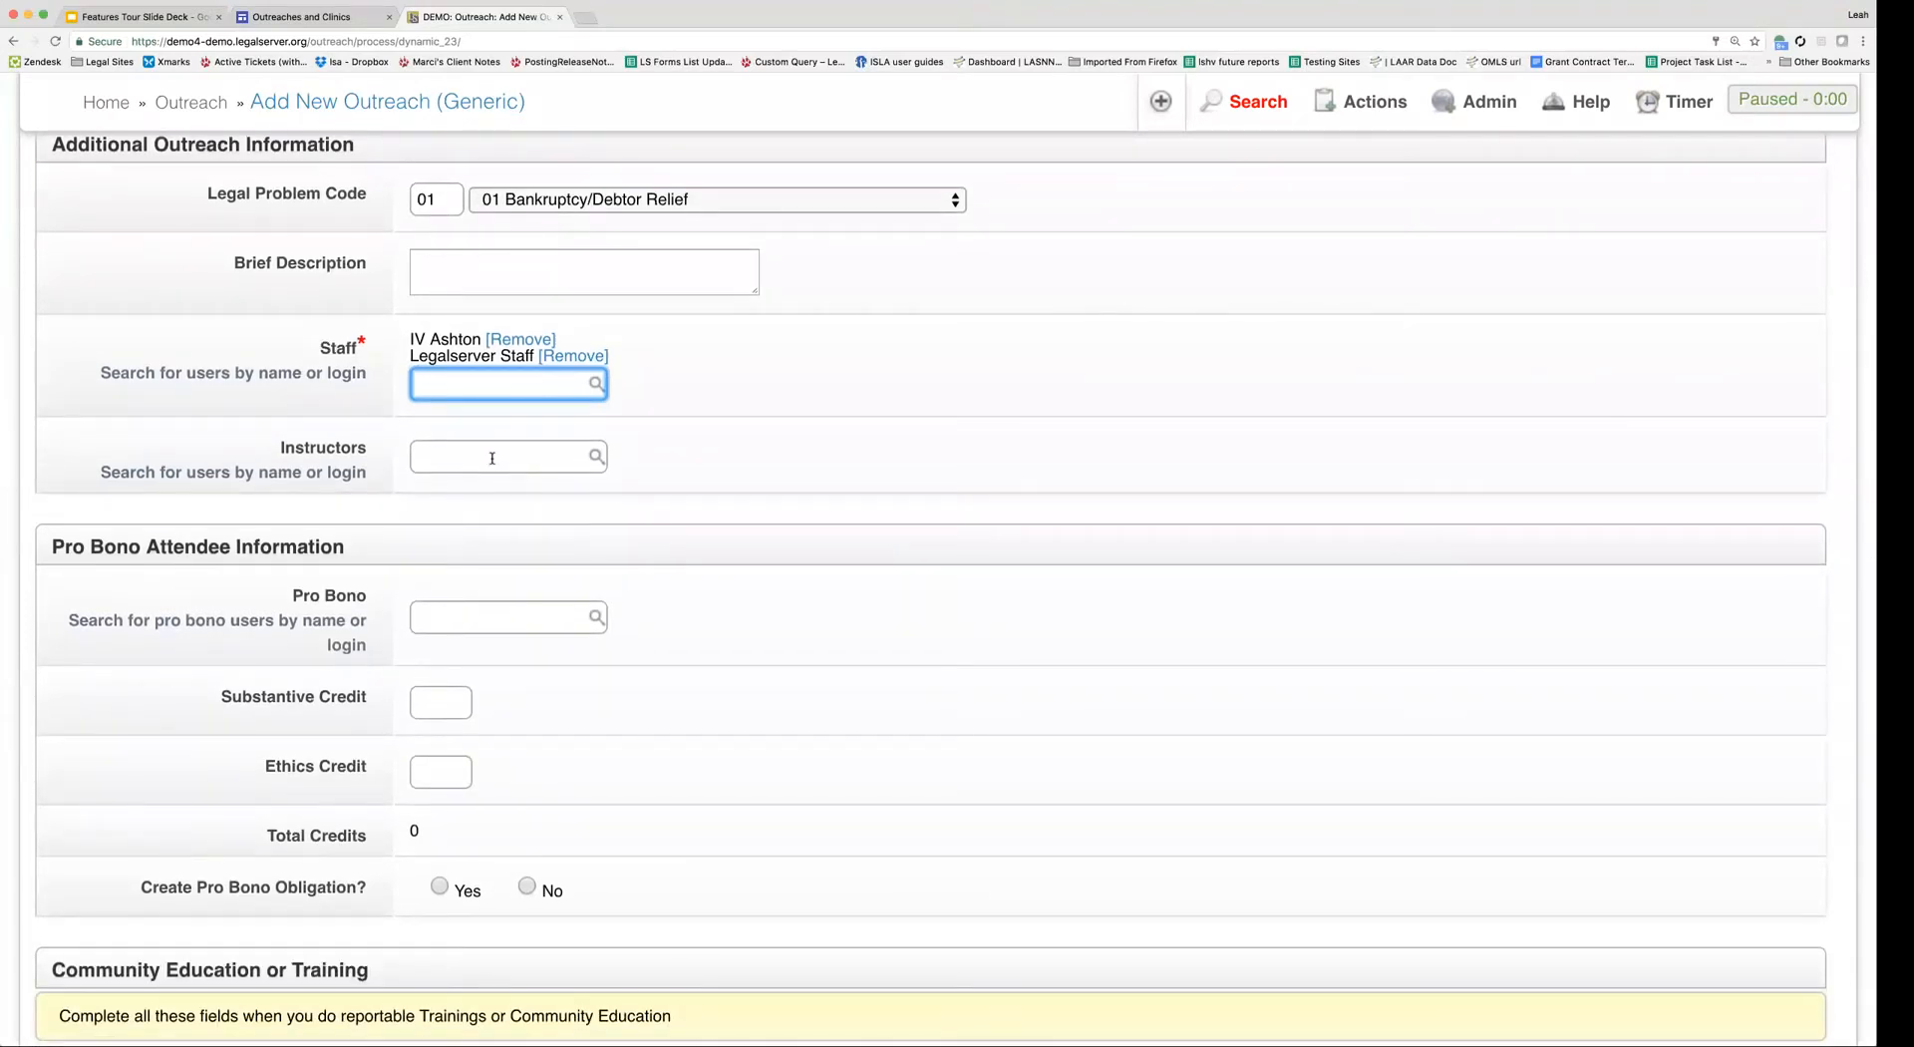
left_click(492, 458)
type("ash")
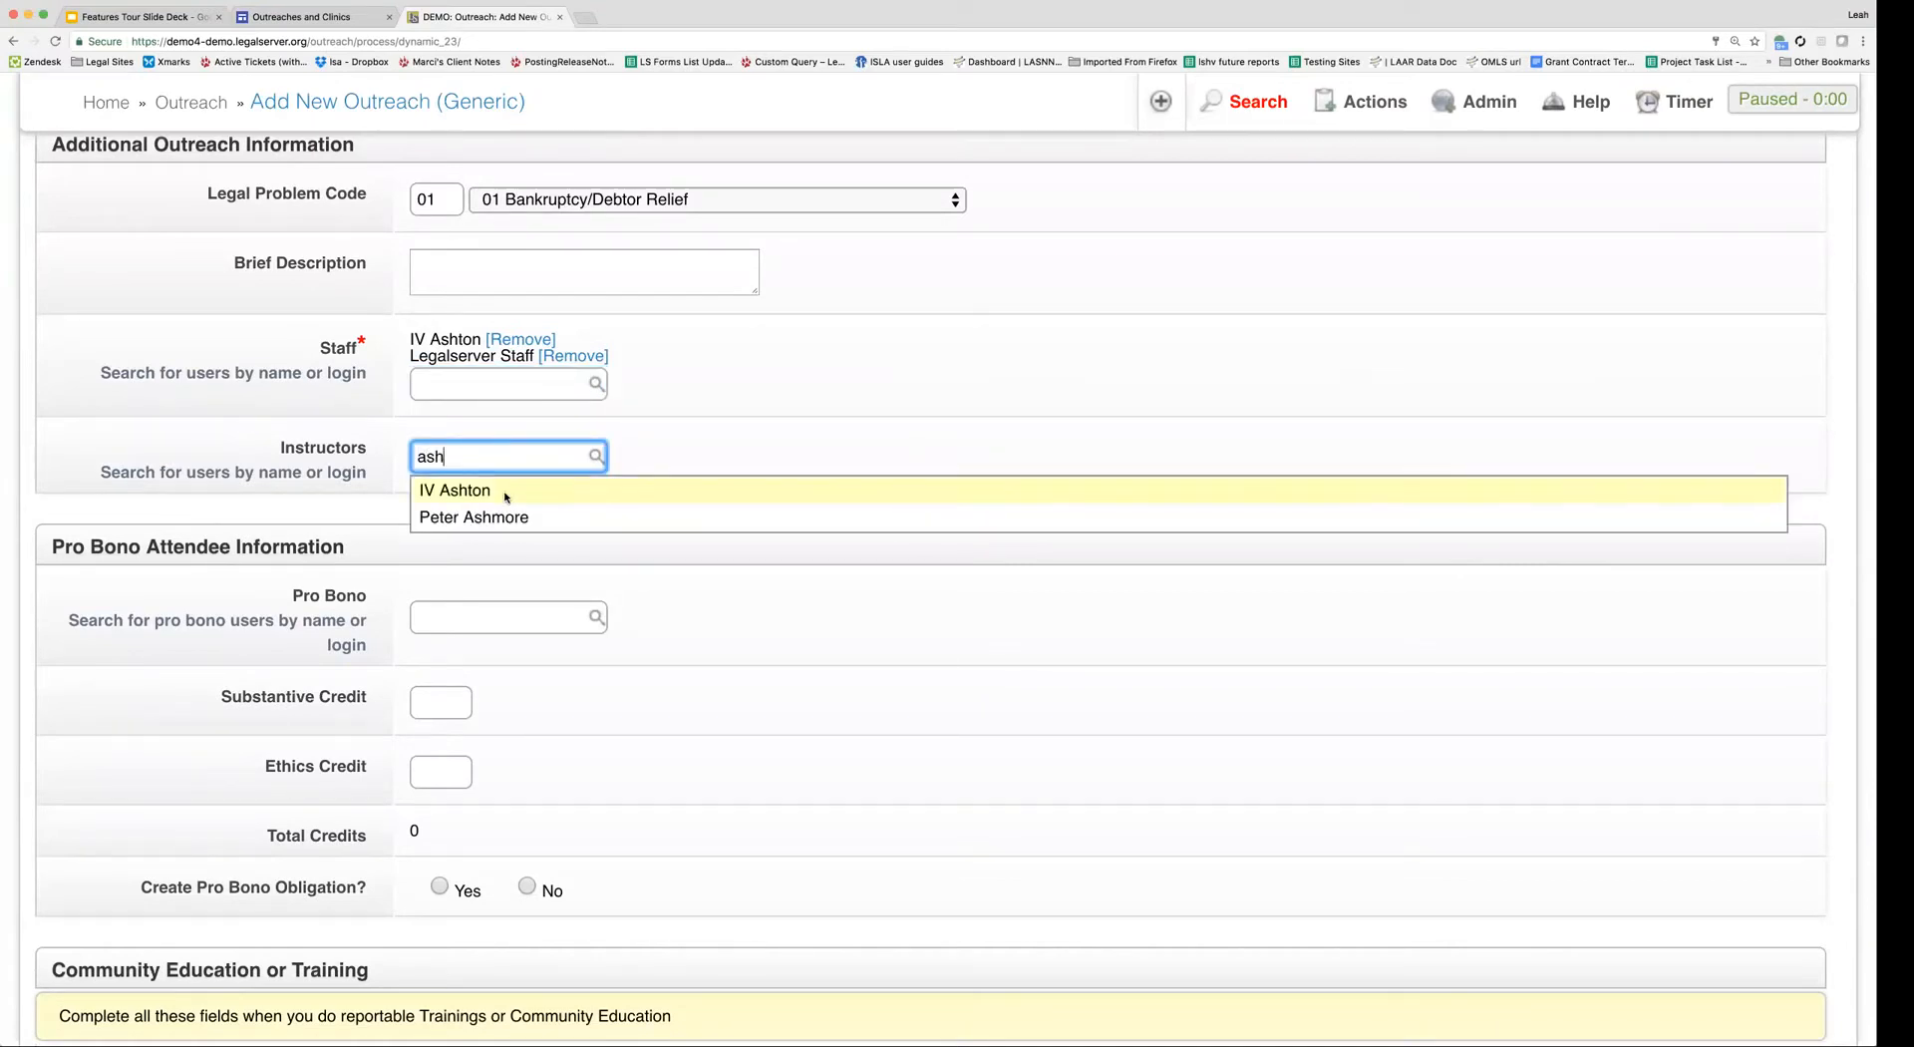
left_click(505, 491)
- Add the Test Probono user and a second pro bono user, found by name, as pro bono attendees
scroll(667, 556, "down", 2)
left_click(497, 557)
scroll(681, 587, "down", 2)
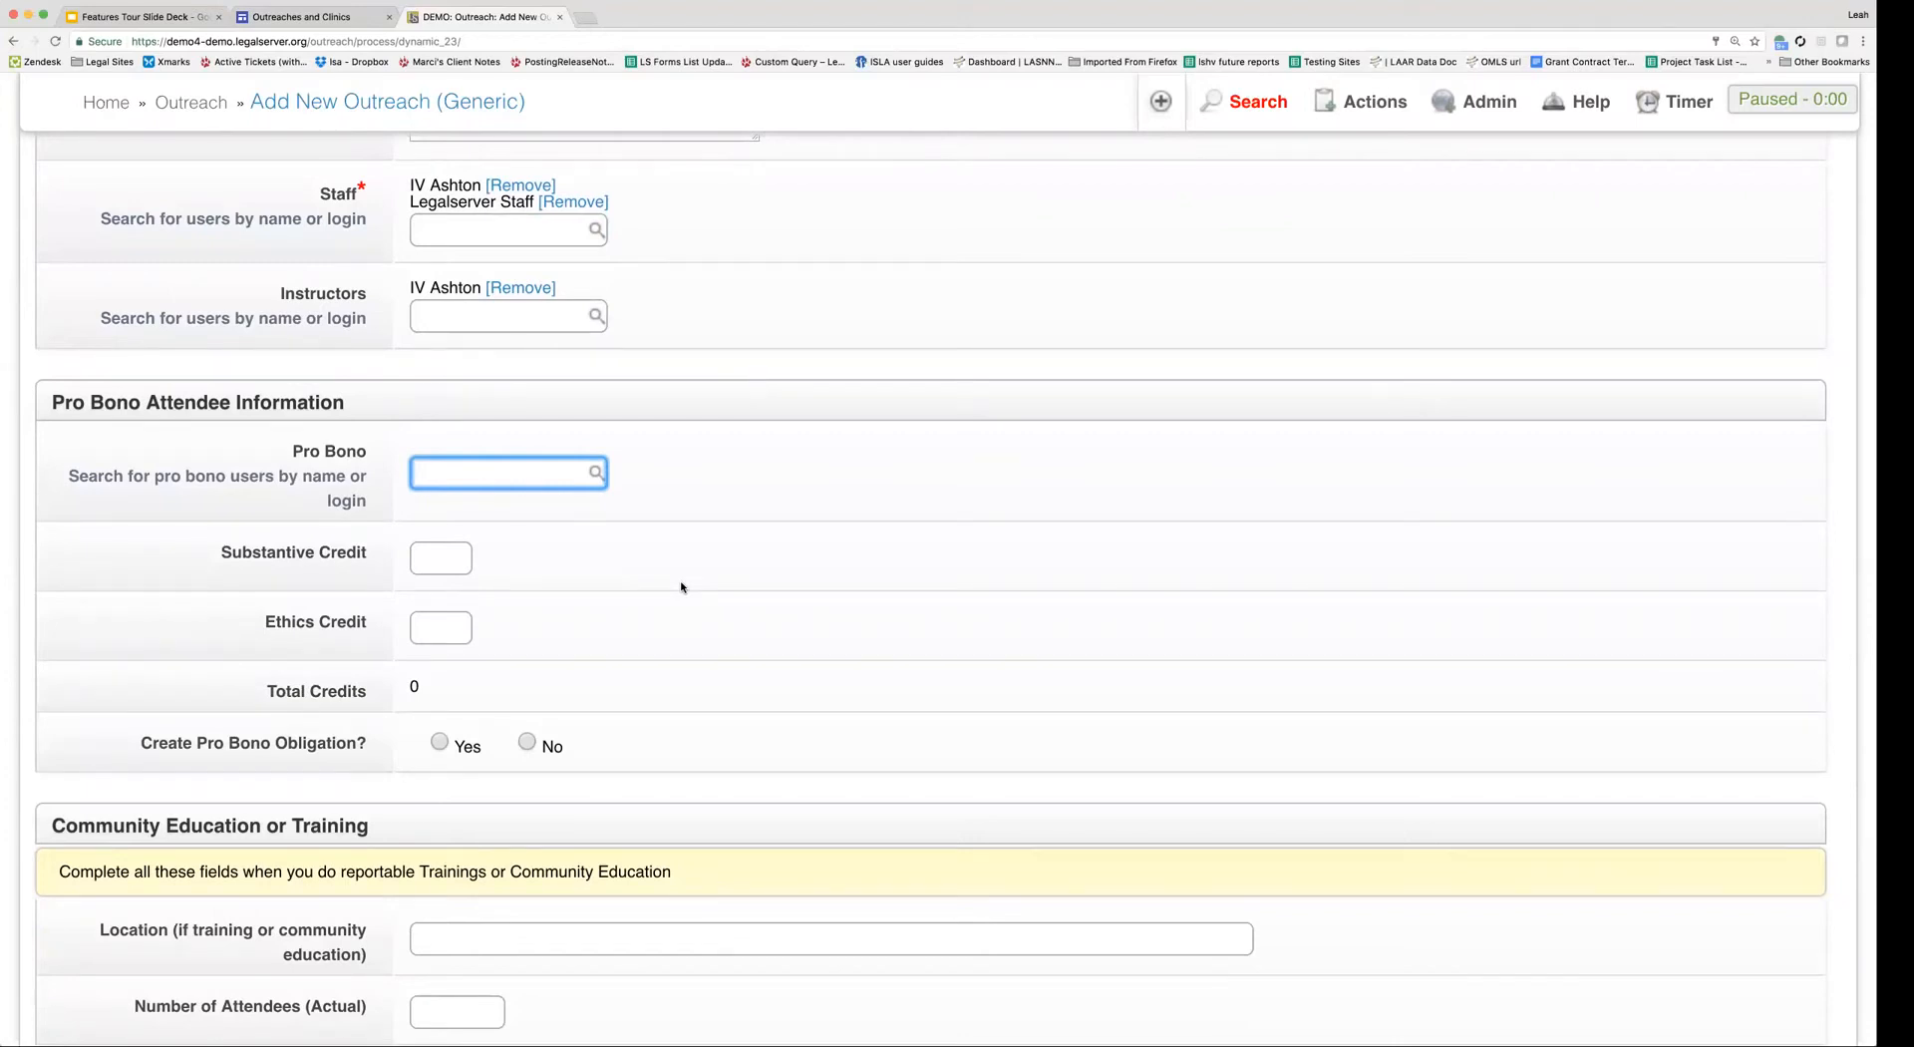
type("tes")
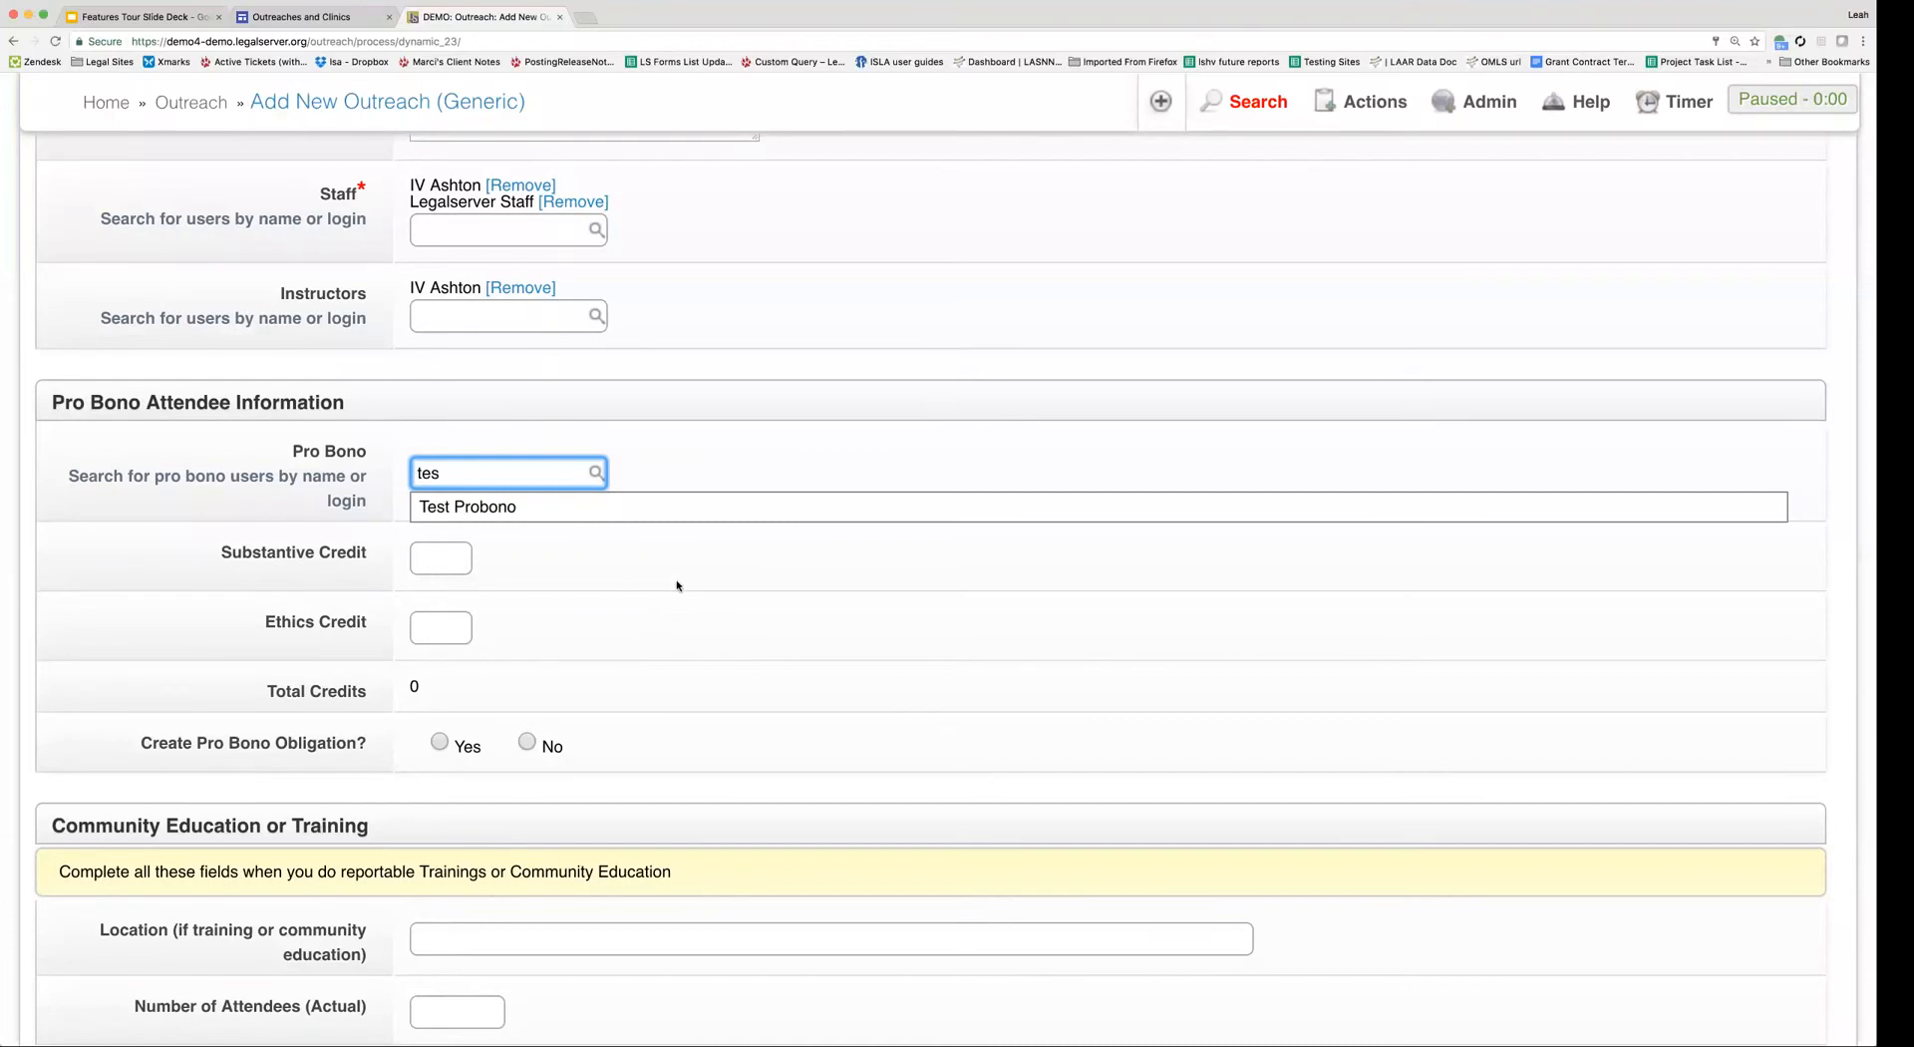
left_click(610, 514)
type("sig")
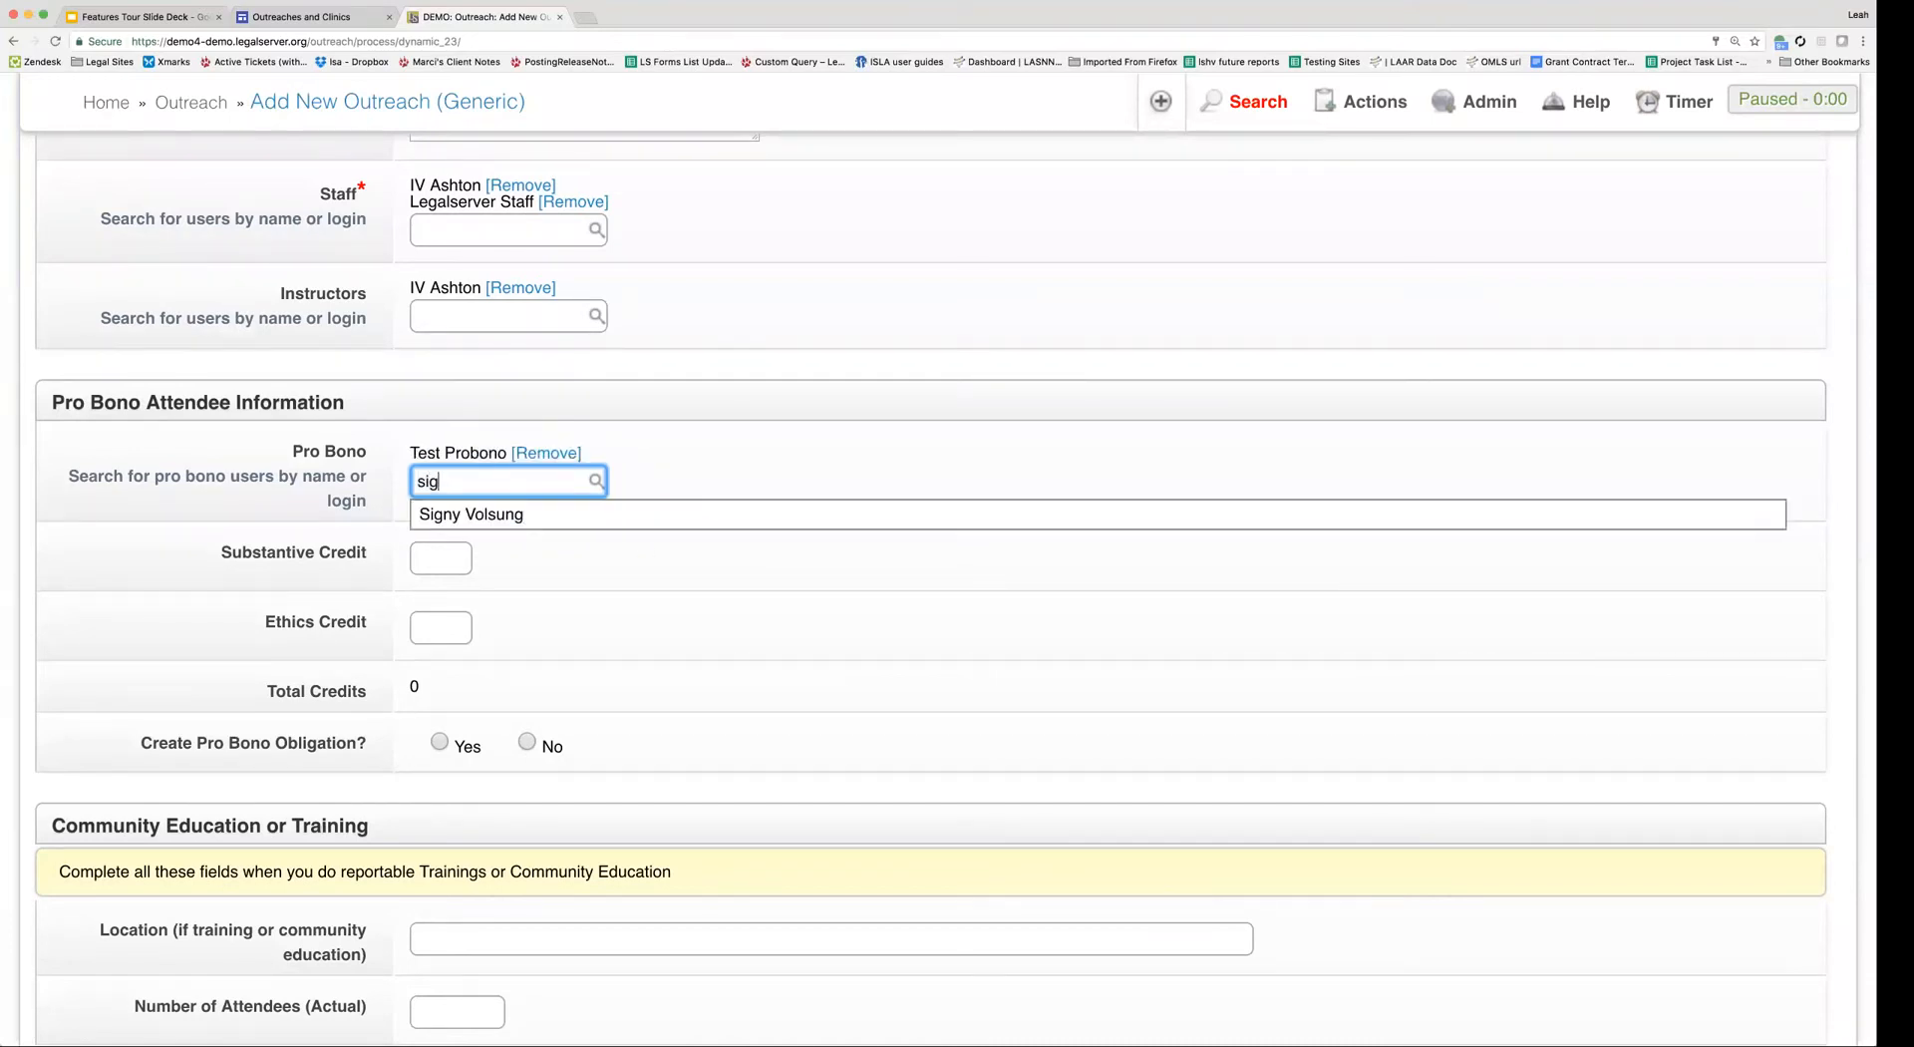
left_click(611, 528)
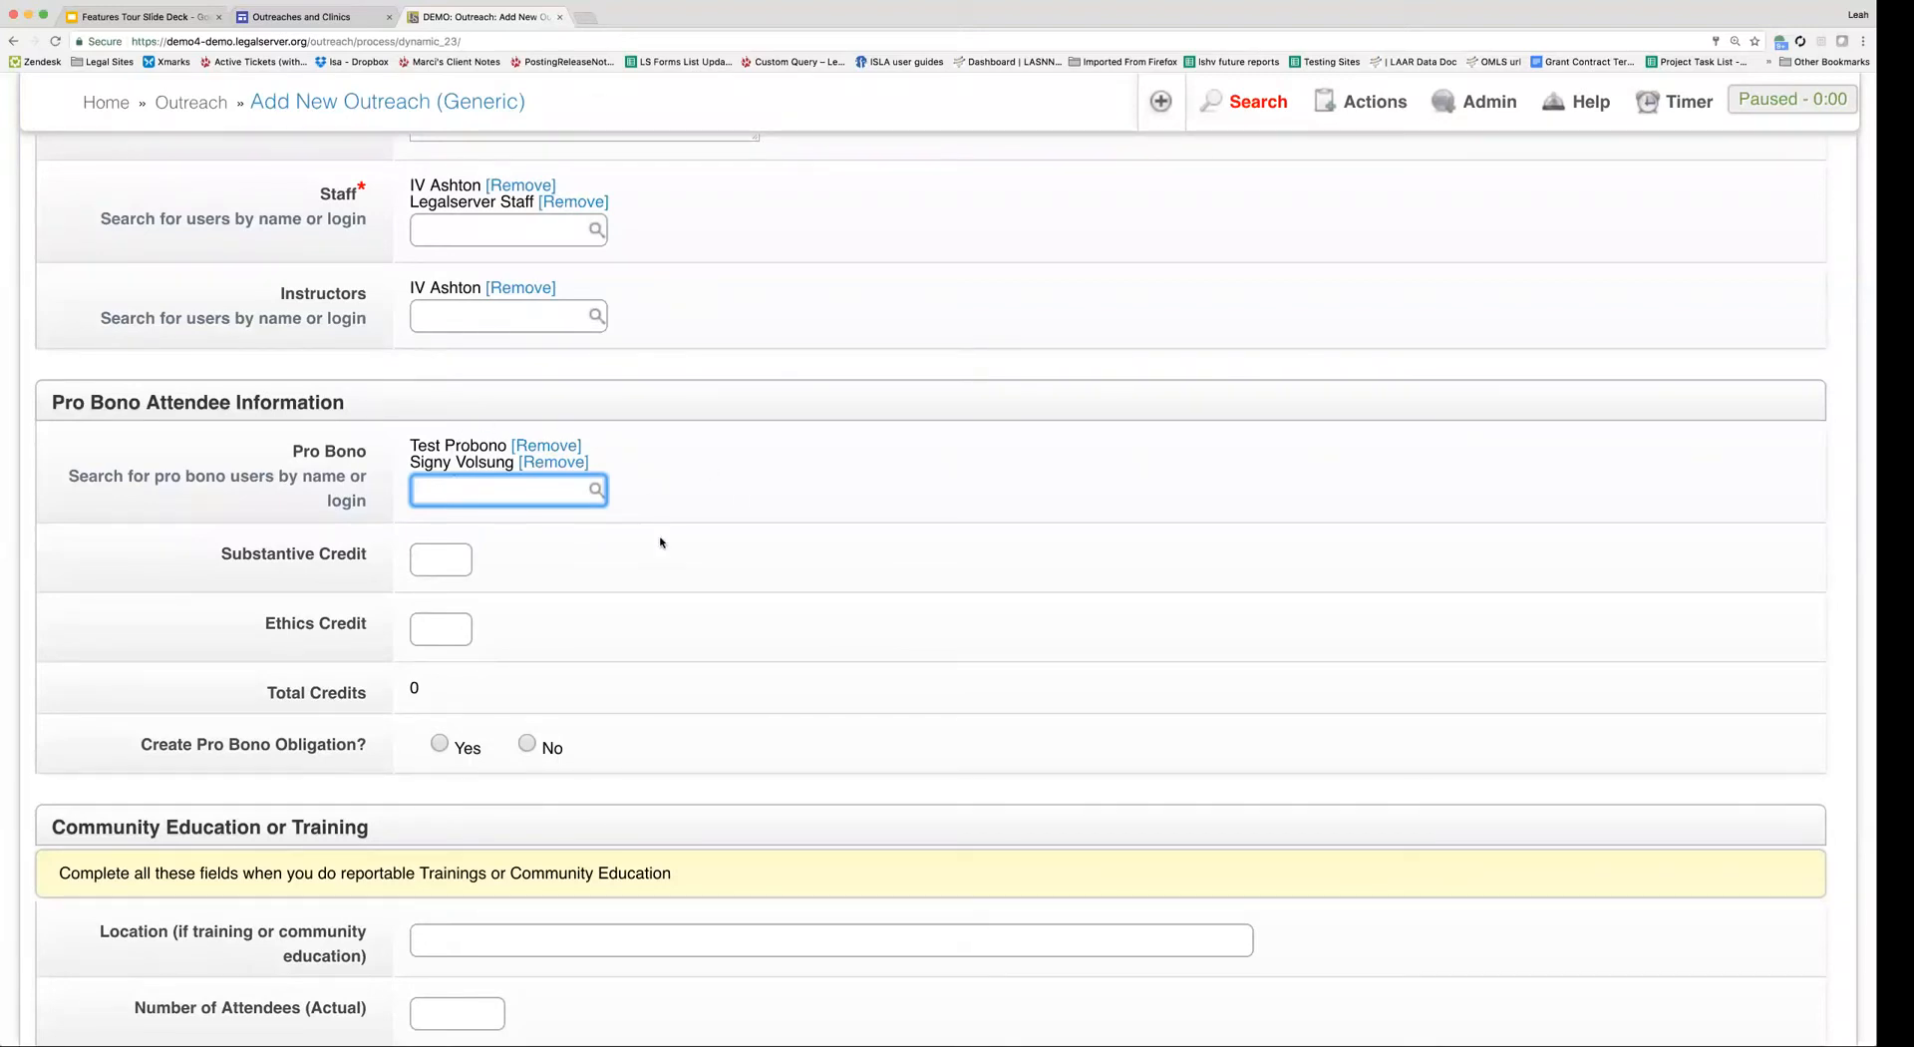
- Set both the Substantive Credit and the Ethics Credit for the pro bono attendees to 1
scroll(660, 542, "down", 2)
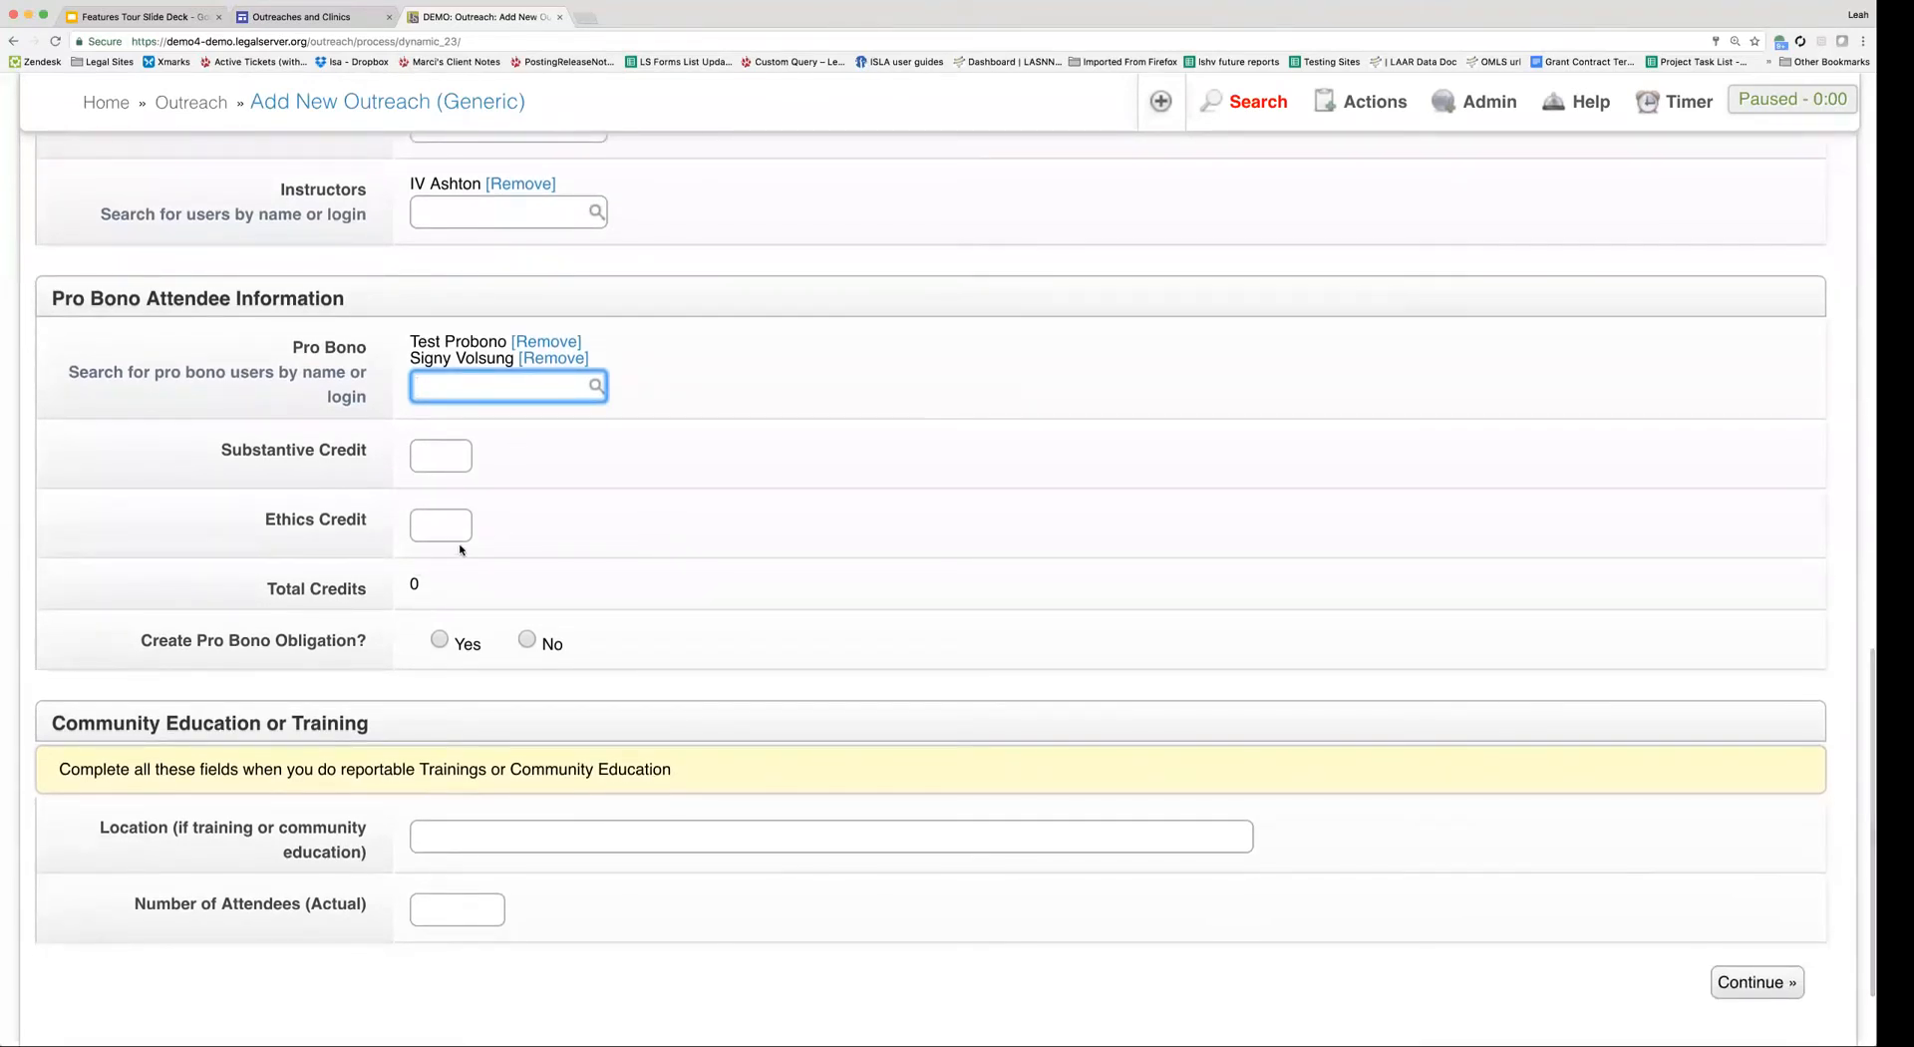
left_click(447, 456)
type("1")
key("Tab")
type("1")
key("Tab")
left_click(613, 521)
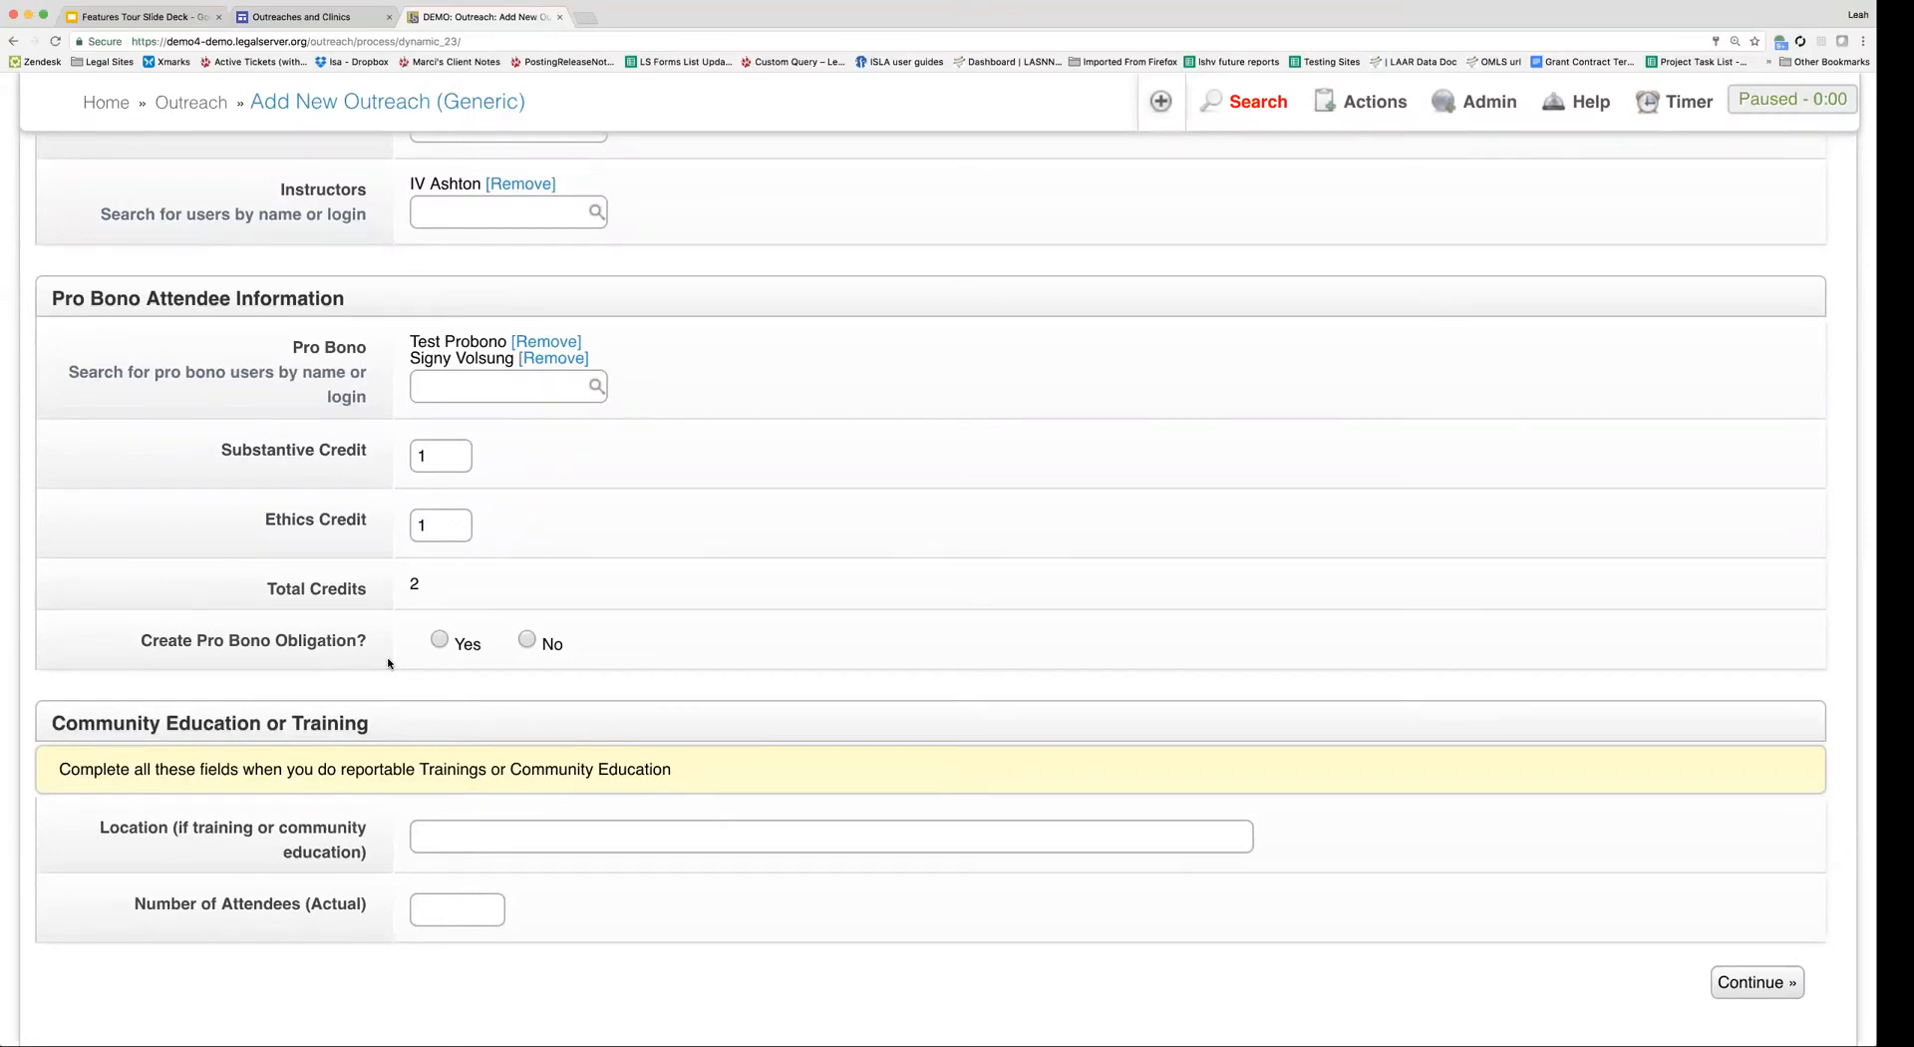
- Set the actual number of attendees to 30 and submit the form to view the outreach profile
scroll(388, 663, "down", 3)
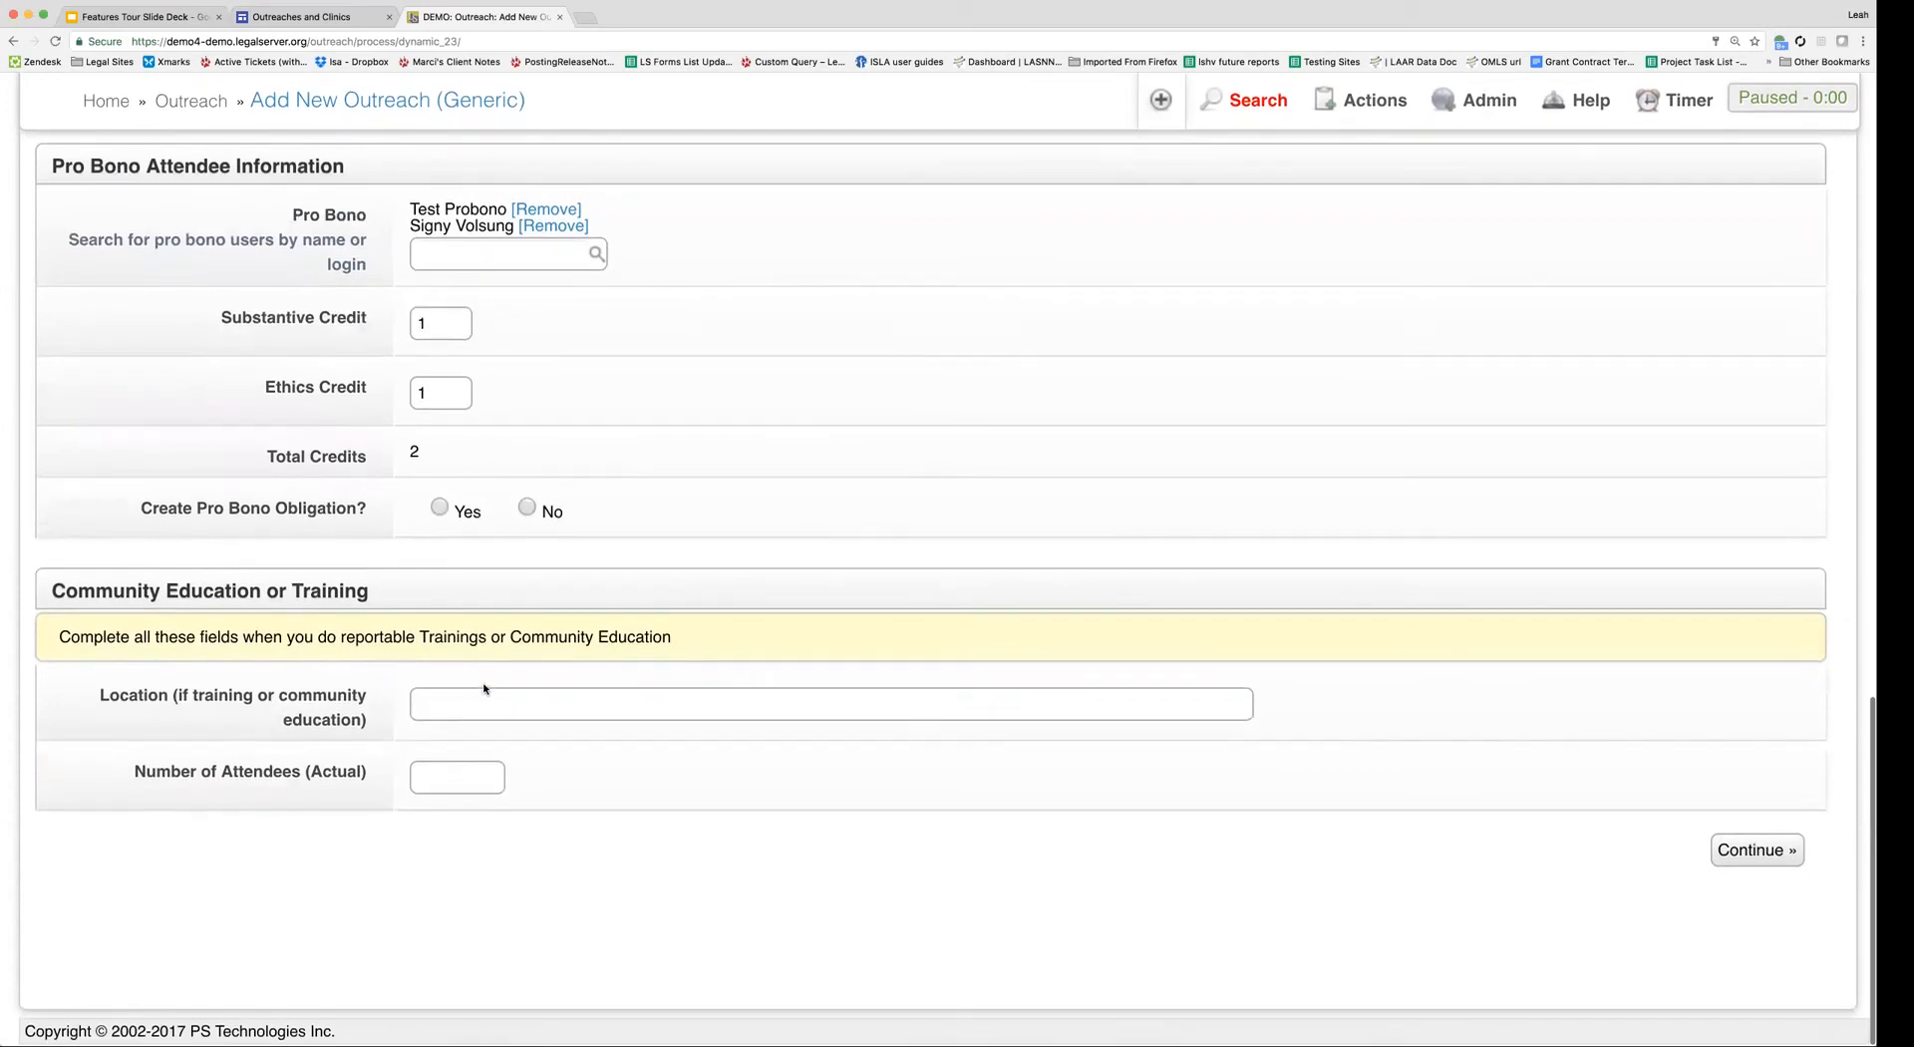
left_click(503, 695)
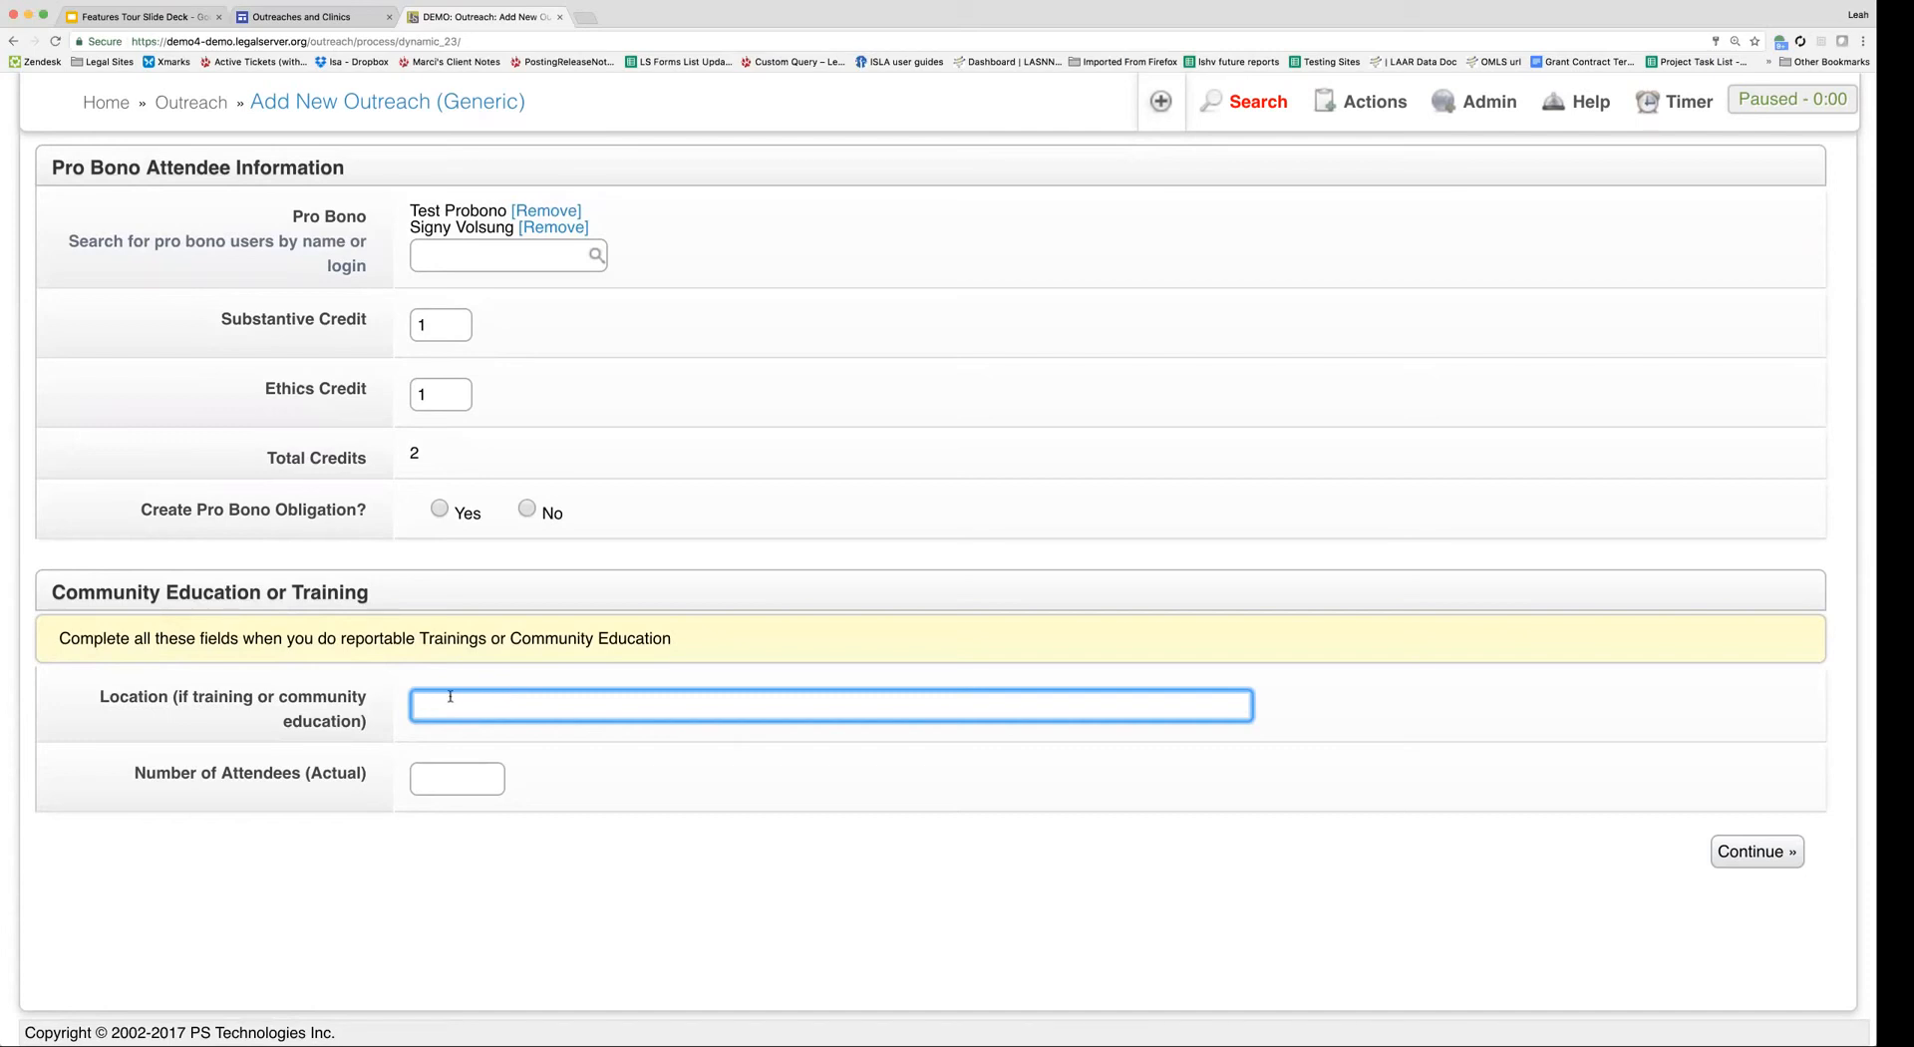
left_click(437, 782)
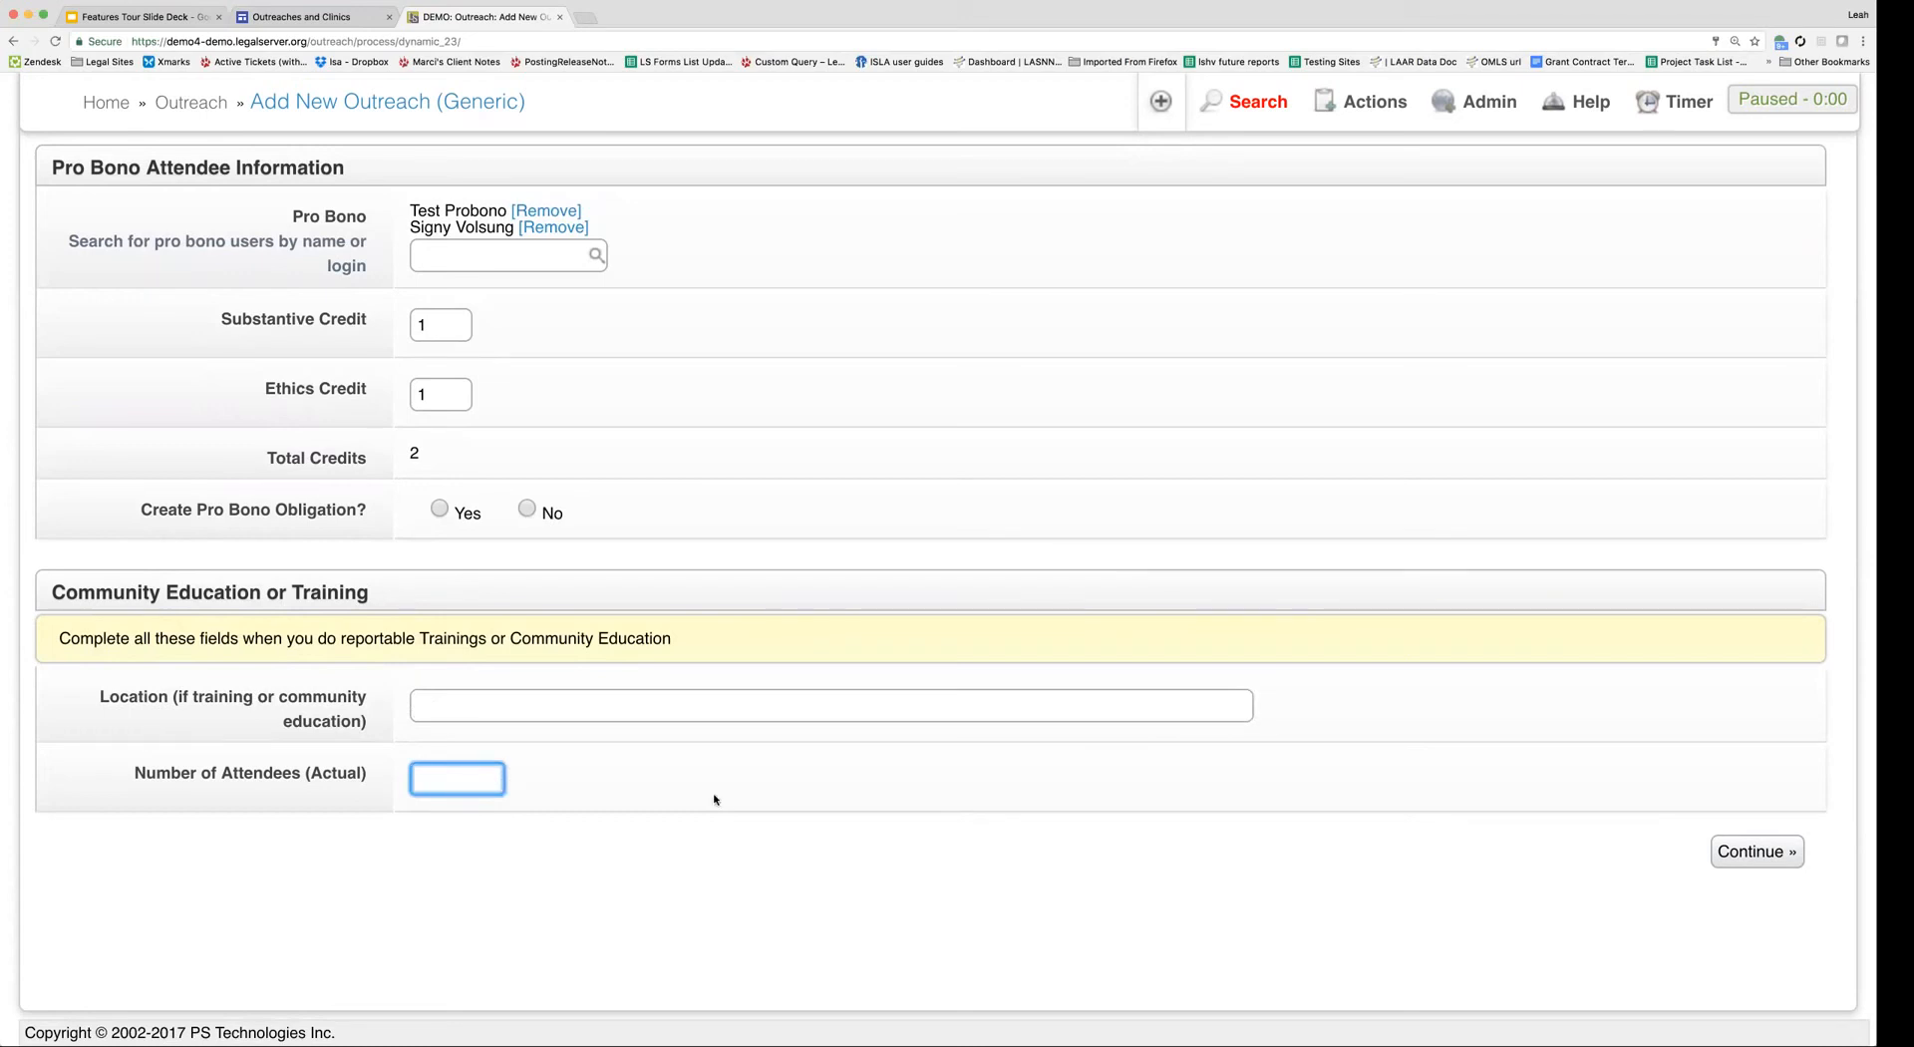
type("30")
left_click(782, 772)
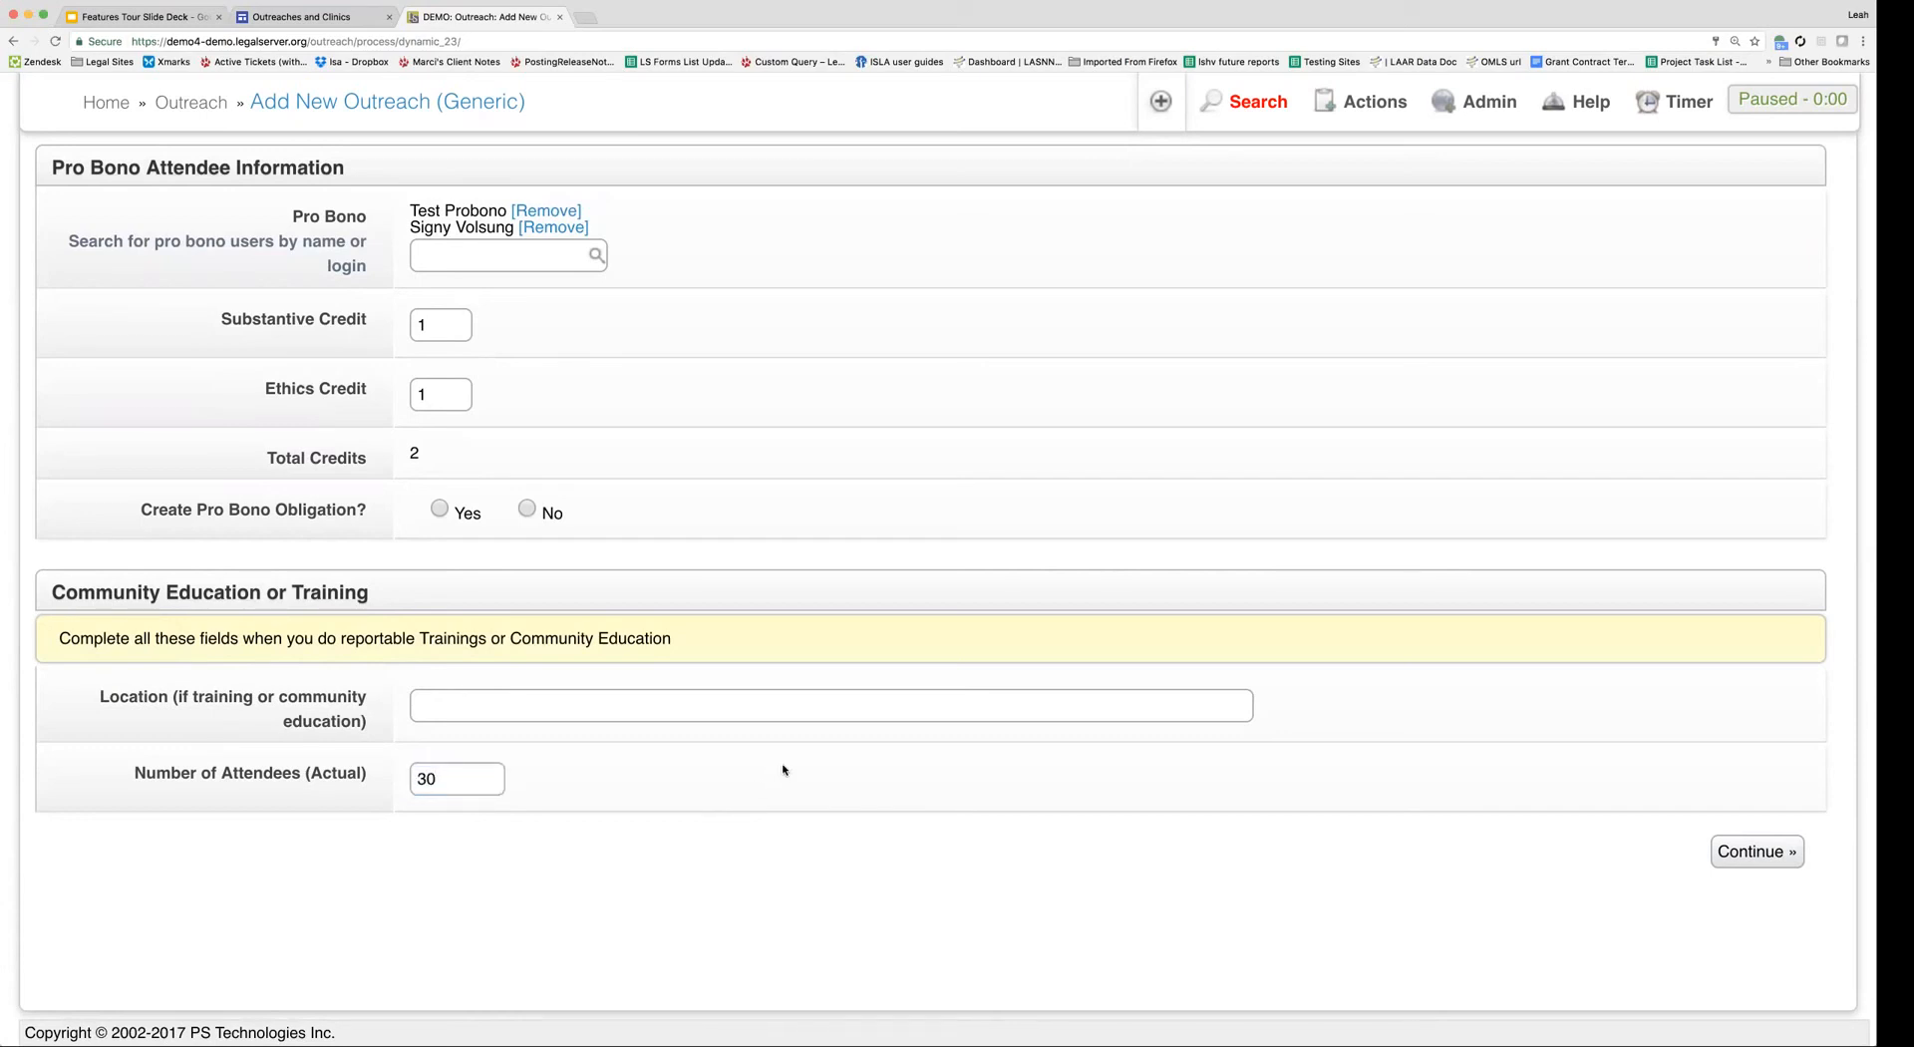
left_click(1728, 855)
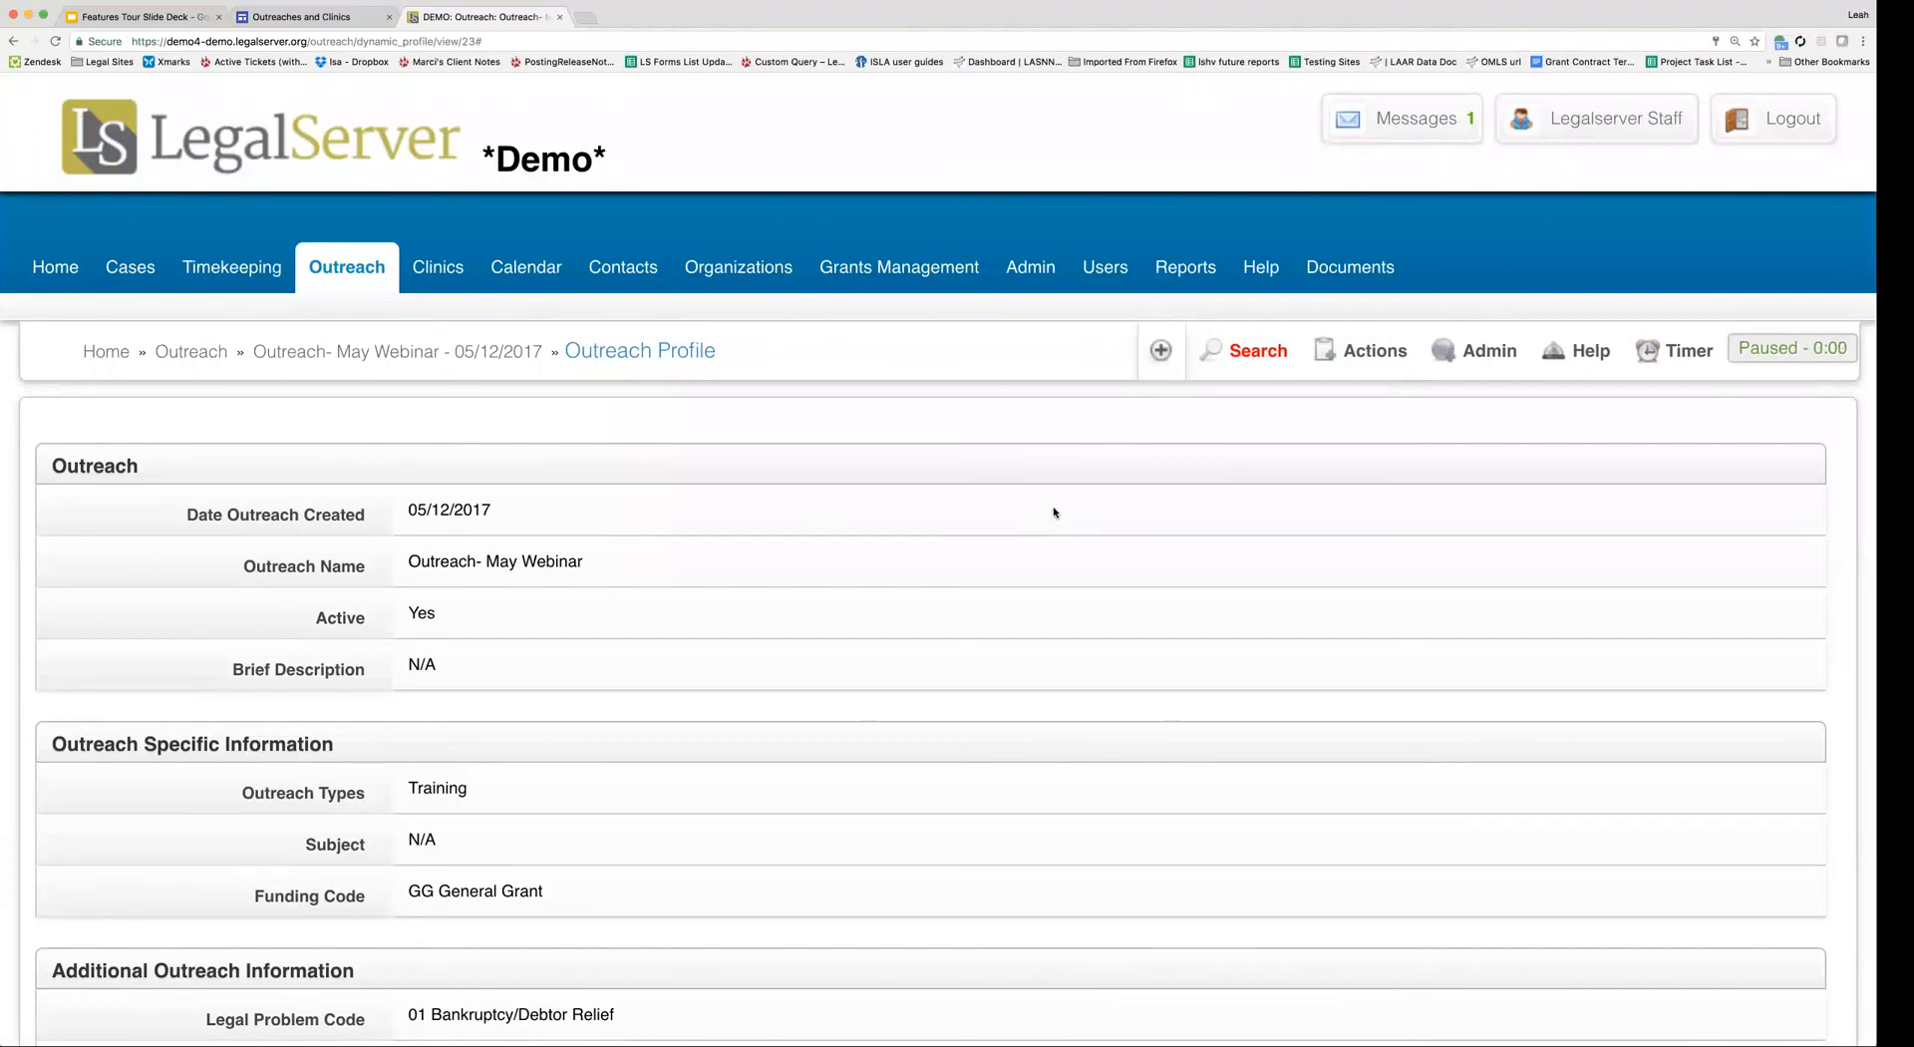
scroll(972, 559, "down", 5)
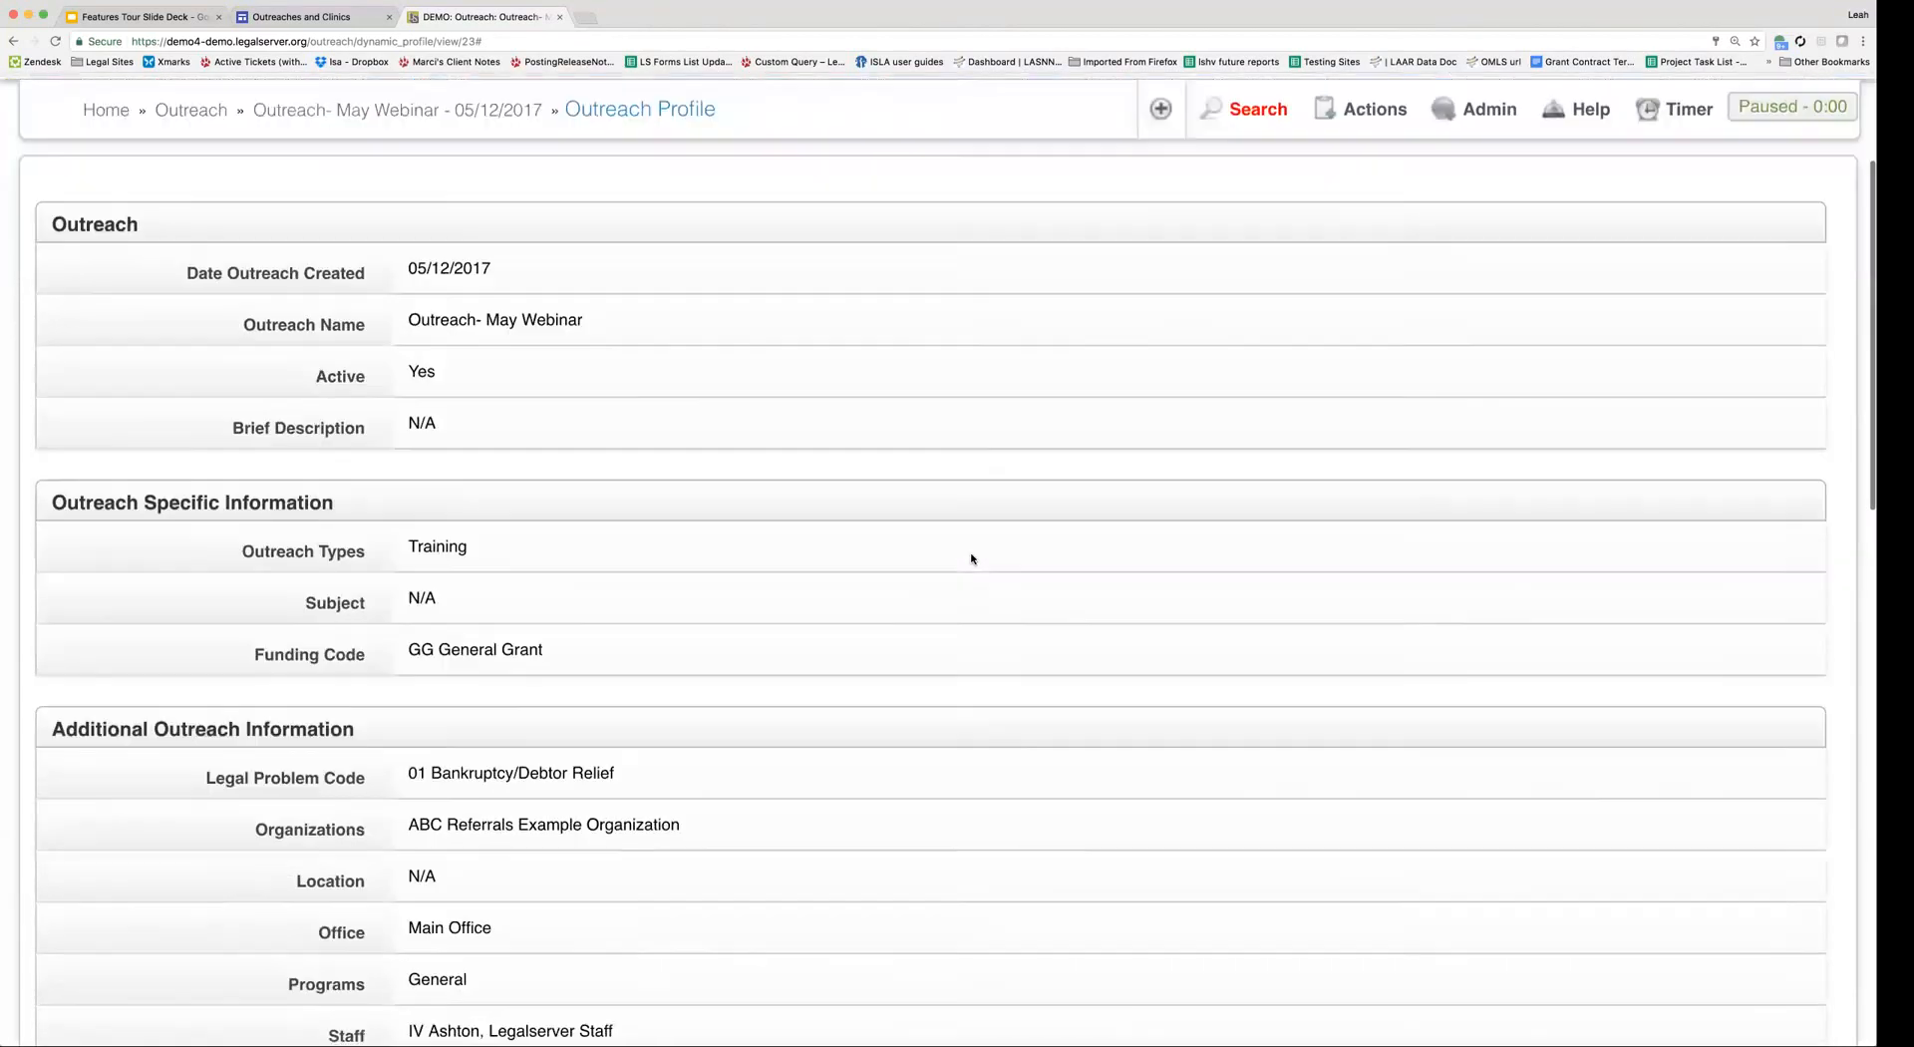